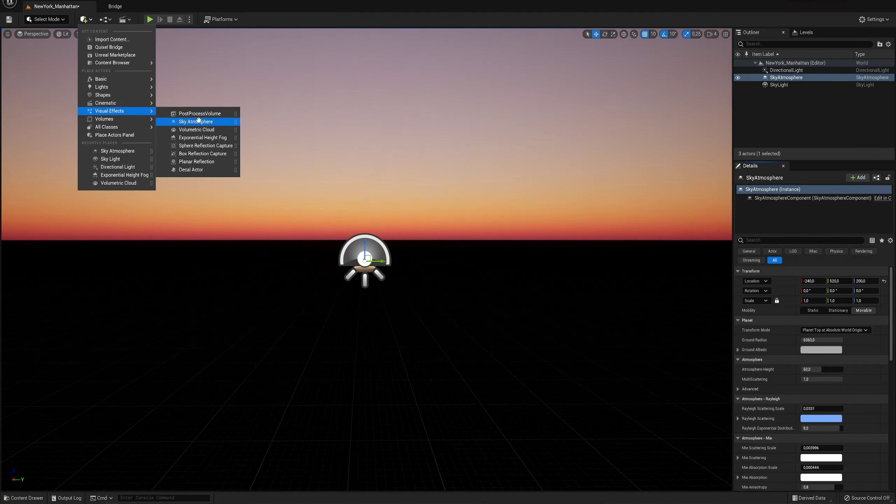
# - Add a volumetric cloud, exponential height fog and a cube floor, then box-select the sky and light actors
pyautogui.click(196, 130)
pyautogui.click(84, 20)
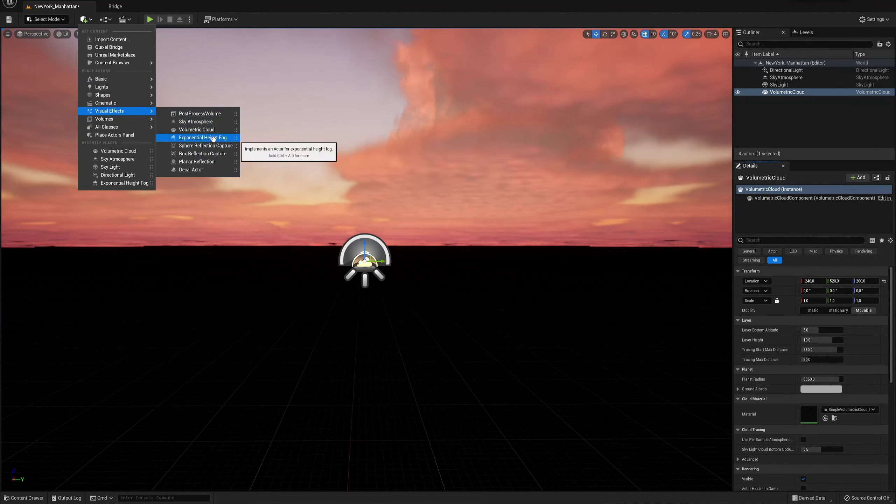
pyautogui.click(203, 138)
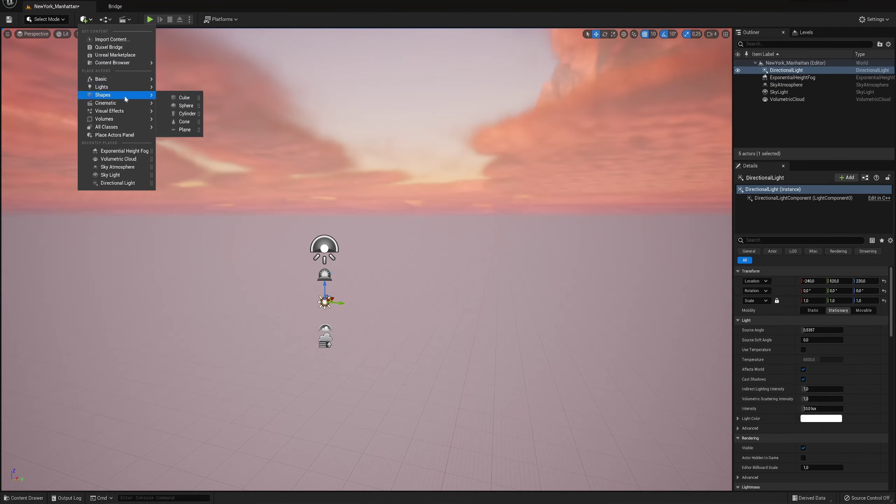
pyautogui.click(184, 97)
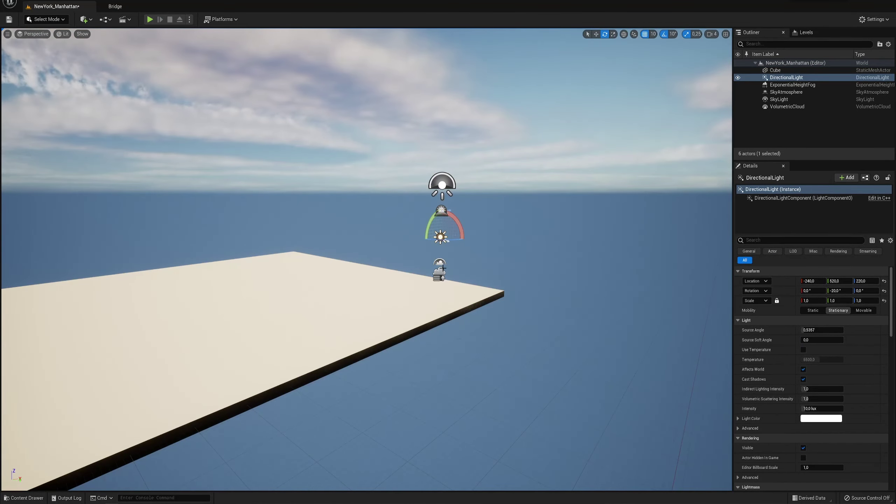
pyautogui.keyDown('ctrl'); pyautogui.keyDown('alt'); pyautogui.moveTo(442, 268); pyautogui.dragTo(450, 189); pyautogui.keyUp('alt'); pyautogui.keyUp('ctrl')
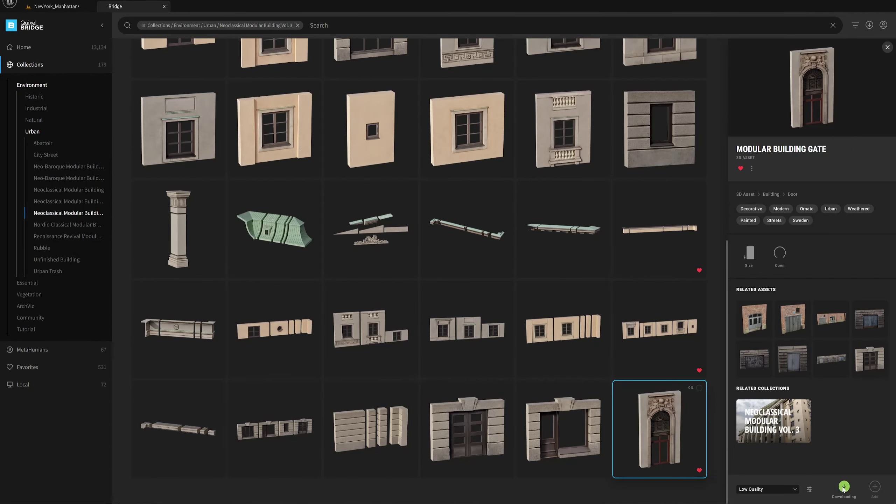
# - Open the Urban collection in Bridge and set downloads to Medium Quality
pyautogui.scroll(10, 634, 407)
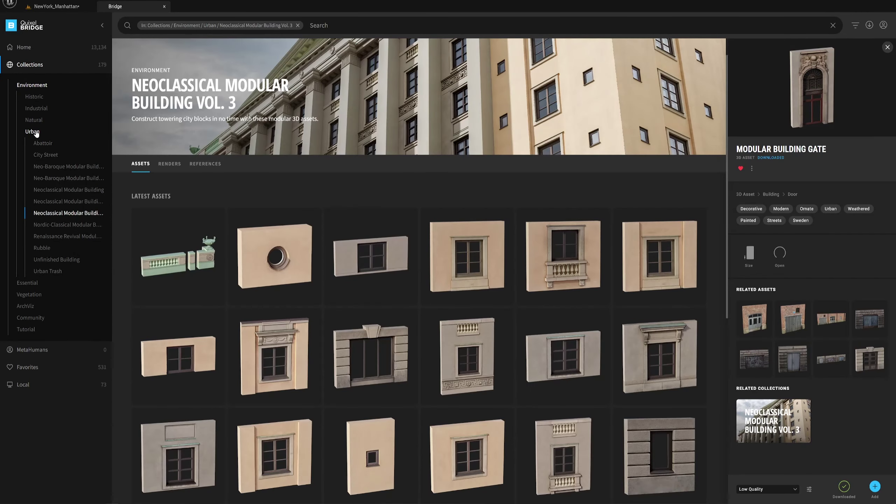
pyautogui.click(33, 131)
pyautogui.moveTo(332, 145); pyautogui.dragTo(75, 8)
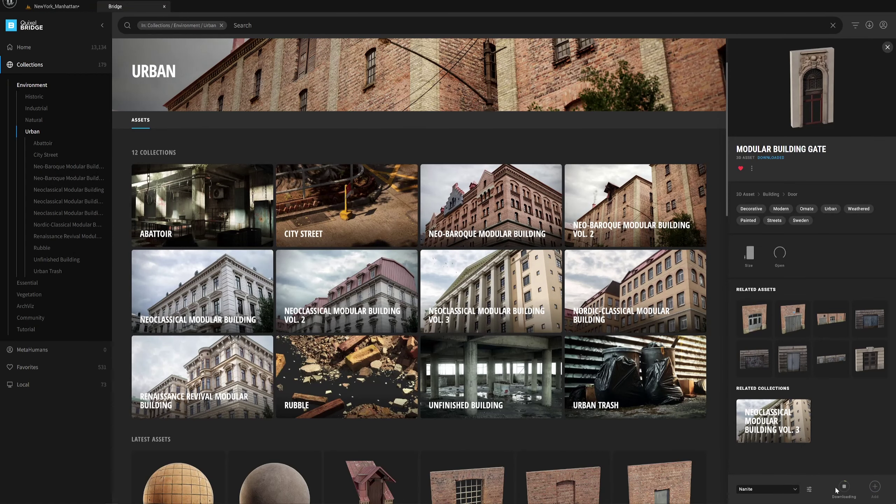
pyautogui.click(790, 488)
pyautogui.click(761, 466)
pyautogui.scroll(-5, 386, 314)
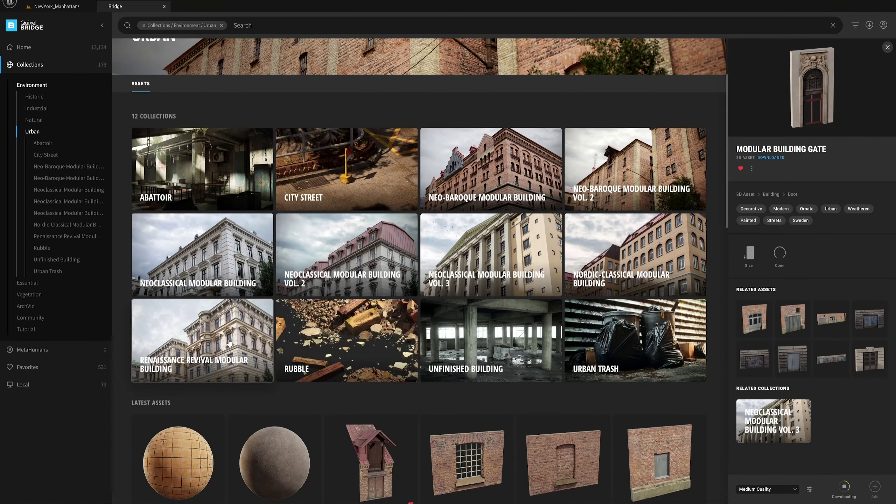
pyautogui.scroll(-6, 385, 314)
pyautogui.scroll(-6, 385, 313)
pyautogui.scroll(-6, 423, 310)
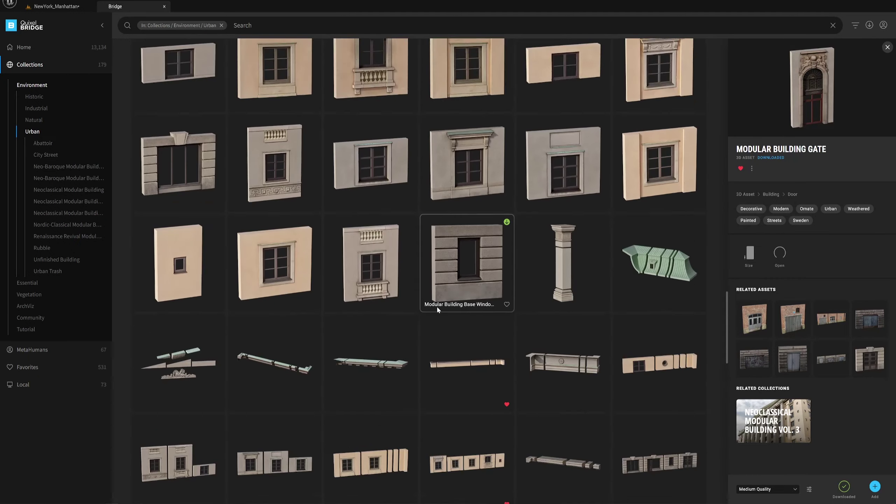
pyautogui.scroll(-5, 436, 310)
pyautogui.scroll(-8, 437, 309)
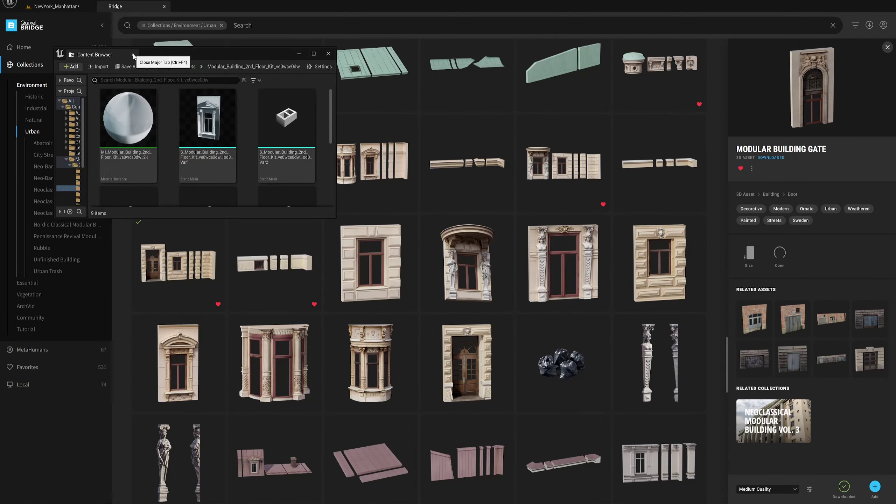
pyautogui.scroll(-6, 420, 307)
pyautogui.scroll(-11, 419, 307)
pyautogui.scroll(-5, 420, 308)
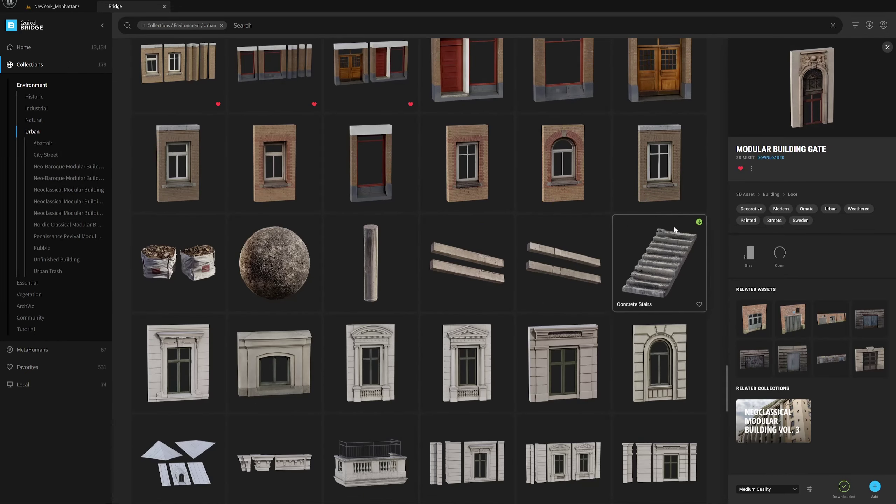
pyautogui.scroll(-6, 420, 309)
pyautogui.scroll(-10, 411, 254)
pyautogui.scroll(-9, 388, 251)
pyautogui.scroll(10, 366, 251)
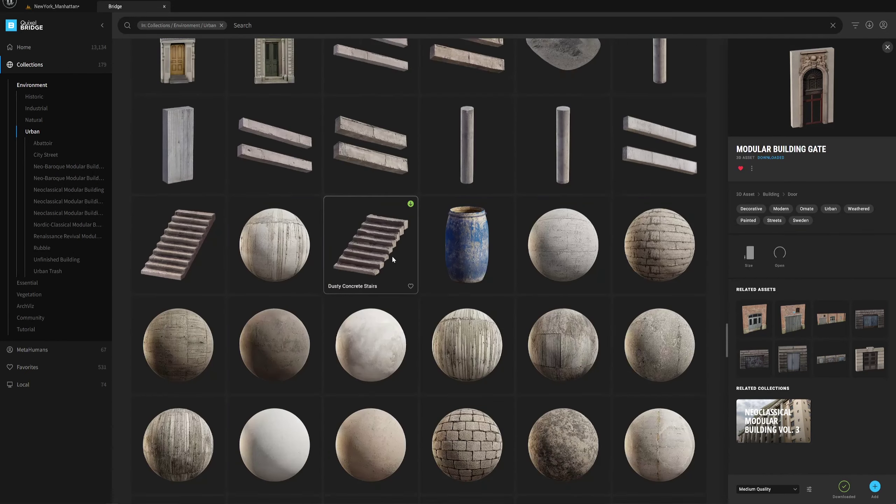
pyautogui.scroll(10, 409, 179)
pyautogui.scroll(3, 416, 381)
pyautogui.scroll(10, 417, 379)
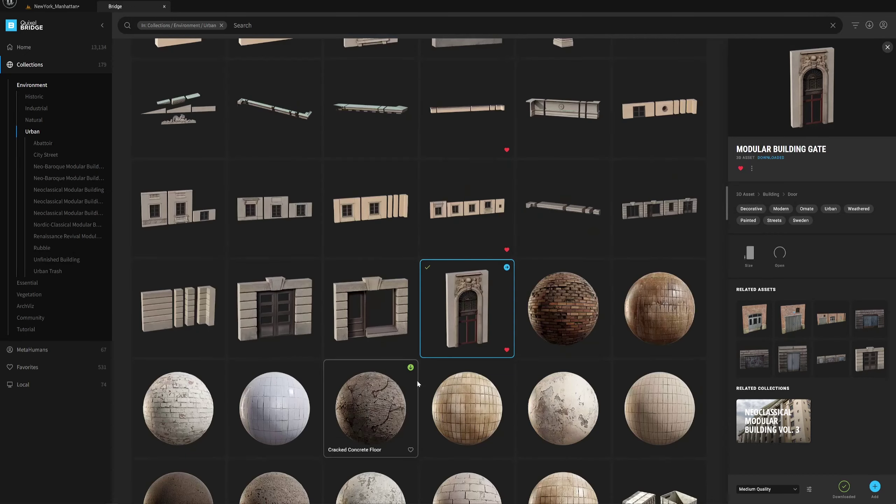
# - Search 'side walk', filter to 3D assets, and download the Mailbox
pyautogui.click(221, 26)
pyautogui.write('side walk')
pyautogui.press('Return')
pyautogui.click(250, 159)
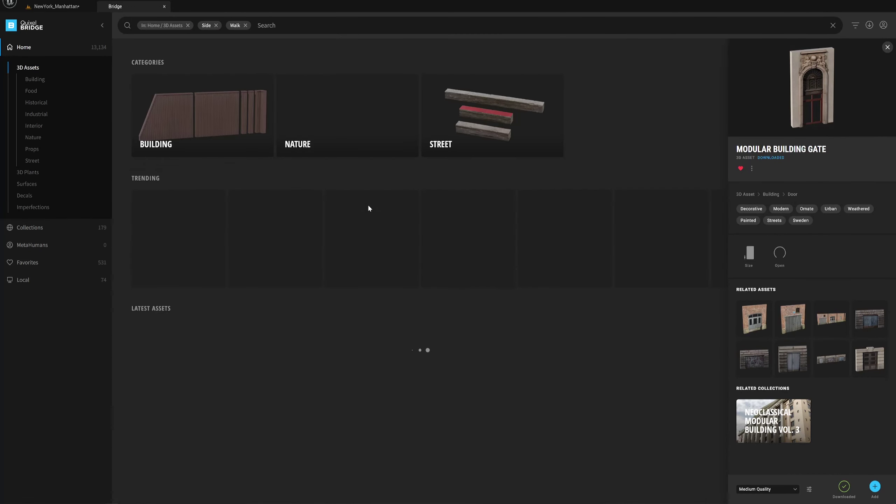
pyautogui.scroll(-5, 423, 177)
pyautogui.scroll(-4, 494, 142)
pyautogui.click(494, 142)
pyautogui.click(841, 487)
# - Select the Modular Curb Kit and clear the Side and Walk search filters
pyautogui.scroll(-5, 401, 359)
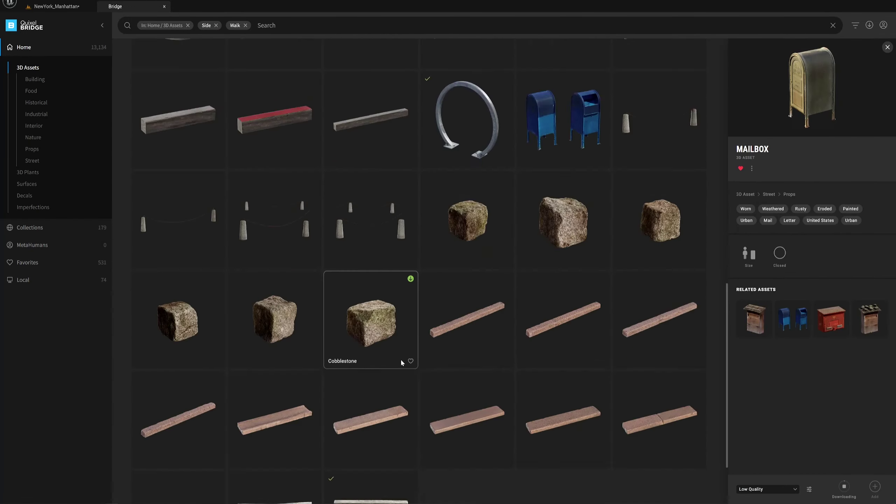
pyautogui.scroll(8, 542, 204)
pyautogui.scroll(2, 542, 205)
pyautogui.scroll(1, 564, 258)
pyautogui.scroll(-1, 433, 241)
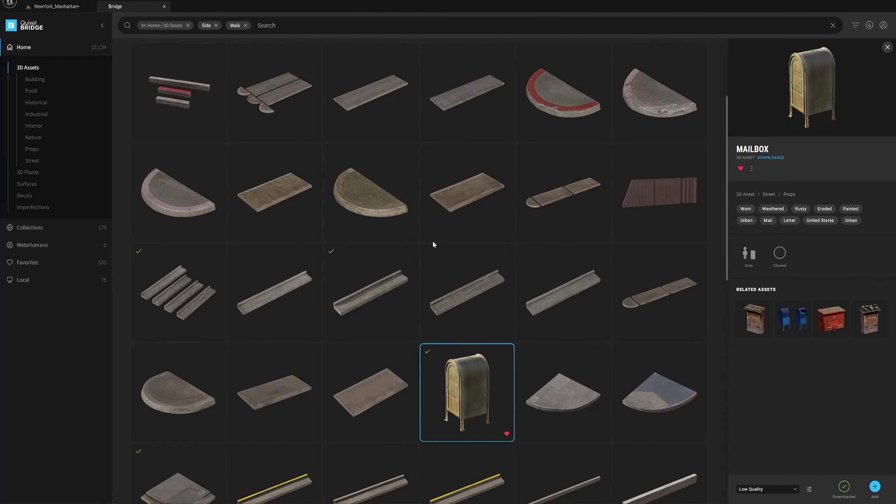
pyautogui.scroll(-5, 432, 240)
pyautogui.scroll(-10, 579, 225)
pyautogui.scroll(10, 298, 95)
pyautogui.scroll(3, 196, 171)
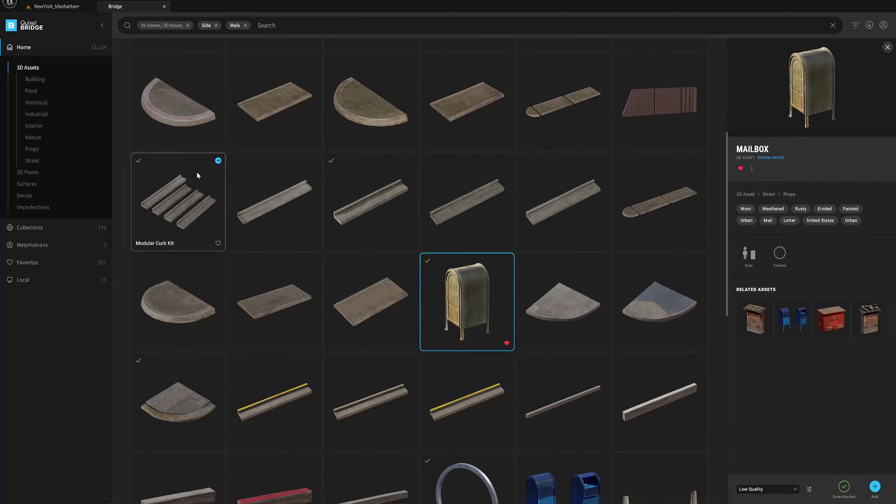
pyautogui.scroll(4, 364, 425)
pyautogui.scroll(3, 401, 275)
pyautogui.scroll(-8, 404, 205)
pyautogui.scroll(-2, 405, 206)
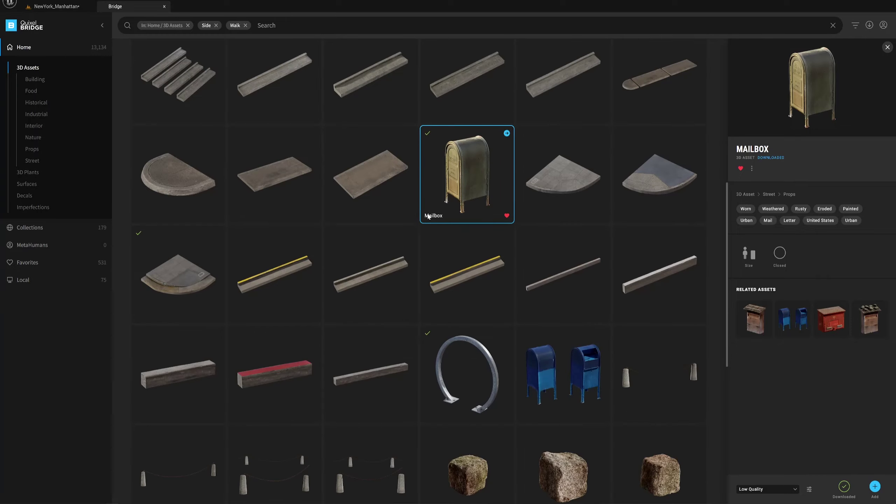
pyautogui.click(212, 106)
pyautogui.scroll(3, 212, 106)
pyautogui.click(216, 26)
pyautogui.click(217, 26)
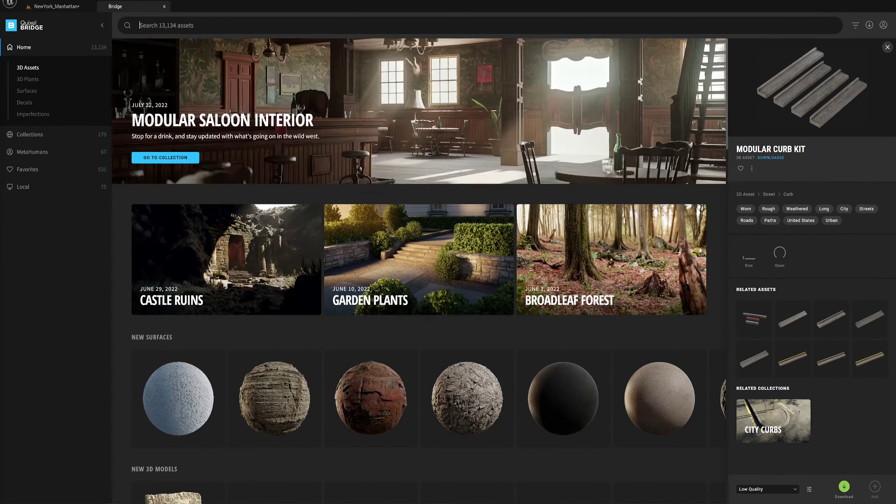
pyautogui.scroll(-5, 314, 261)
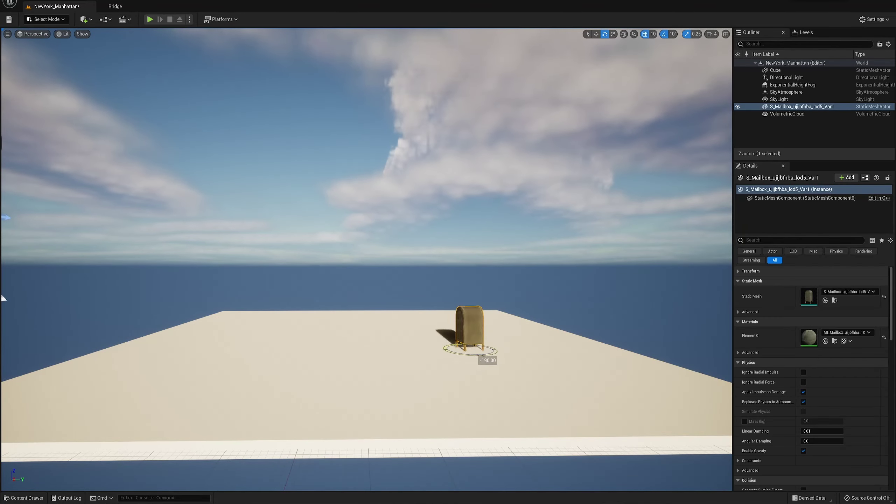
# - Place the Modular Building Gate and a ground-floor door piece to its left
pyautogui.hotkey('ctrl', 'space')
pyautogui.moveTo(277, 385); pyautogui.dragTo(329, 313)
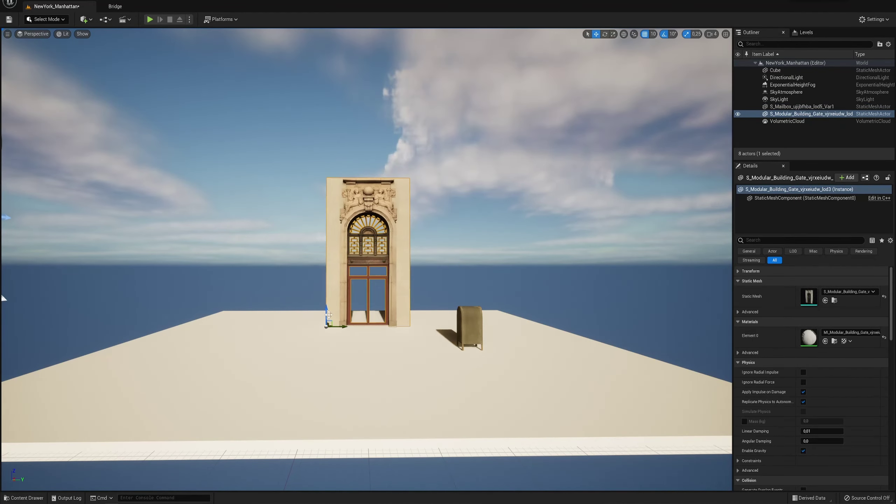
pyautogui.hotkey('ctrl', 'space')
pyautogui.moveTo(161, 458); pyautogui.dragTo(233, 311)
# - Add window and pillar kit pieces, stacking the window on the left door and a pillar beside it
pyautogui.hotkey('ctrl', 'space')
pyautogui.click(219, 378)
pyautogui.keyDown('shift'); pyautogui.click(393, 377); pyautogui.keyUp('shift')
pyautogui.moveTo(393, 378); pyautogui.dragTo(379, 402)
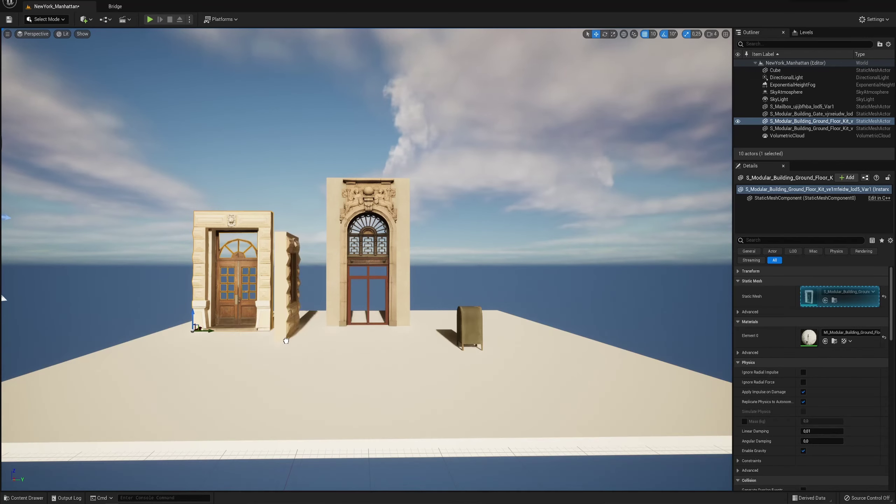
pyautogui.moveTo(219, 377); pyautogui.dragTo(327, 318)
pyautogui.hotkey('ctrl', 'space')
pyautogui.click(335, 378)
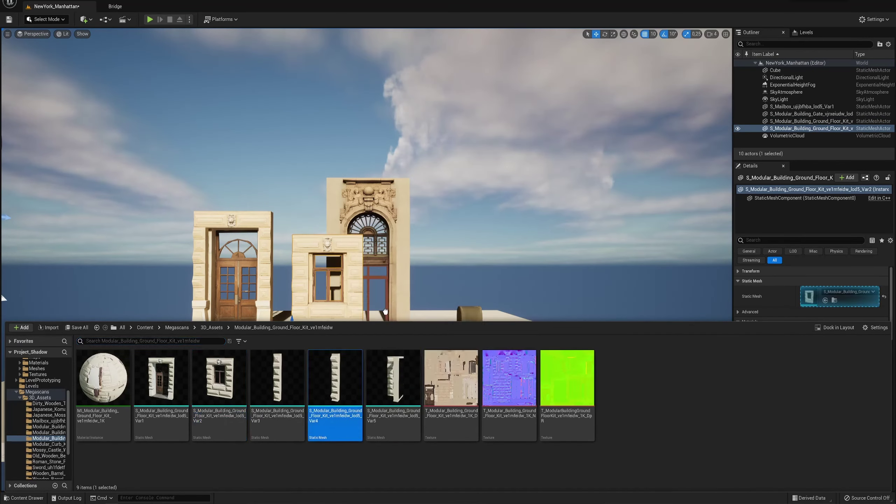
pyautogui.moveTo(334, 378)
pyautogui.mouseDown()
pyautogui.moveTo(379, 335)
pyautogui.moveTo(272, 330)
pyautogui.mouseUp()
pyautogui.moveTo(233, 282); pyautogui.dragTo(233, 169)
pyautogui.hotkey('ctrl', 'space')
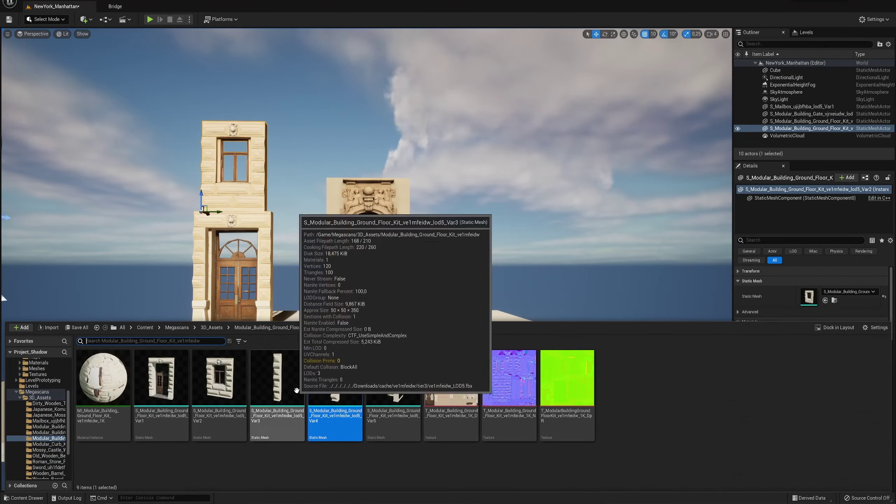
pyautogui.click(271, 329)
pyautogui.moveTo(201, 330); pyautogui.dragTo(298, 322)
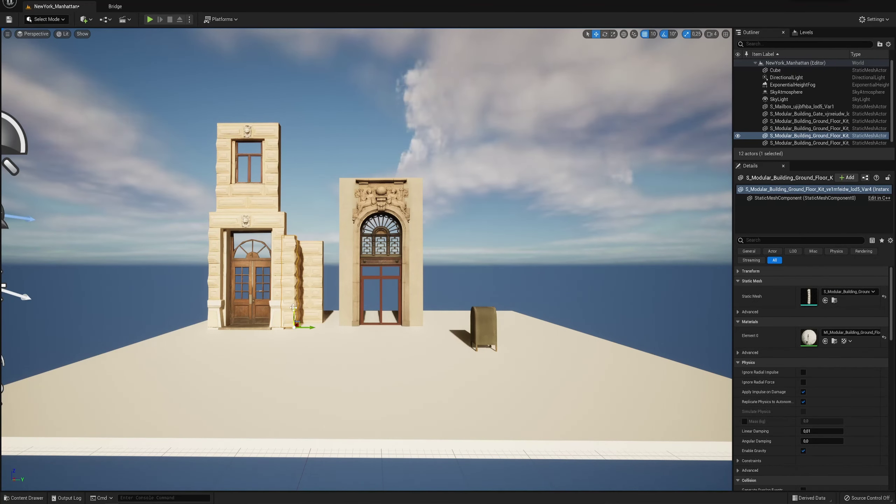
# - Frame the window piece, inspect the facade, and undo the extra pillar piece
pyautogui.moveTo(294, 308); pyautogui.dragTo(317, 303, button='right')
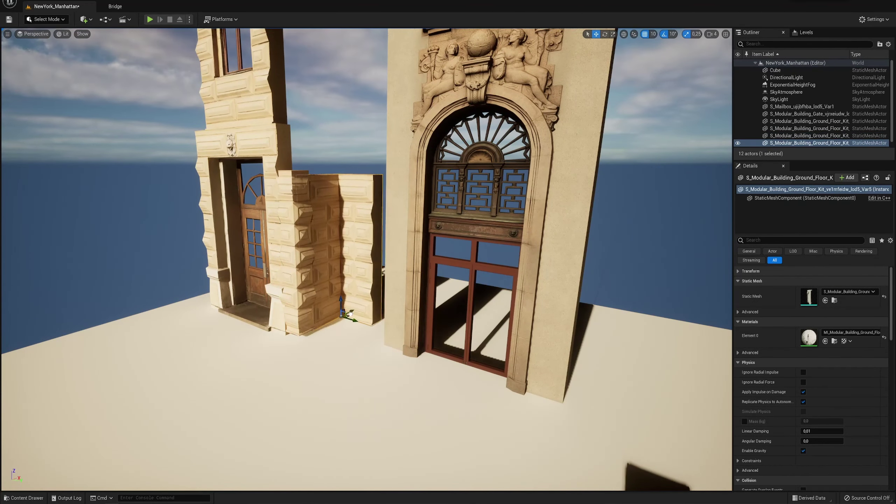
pyautogui.scroll(-5, 327, 243)
pyautogui.click(299, 205)
pyautogui.press('f')
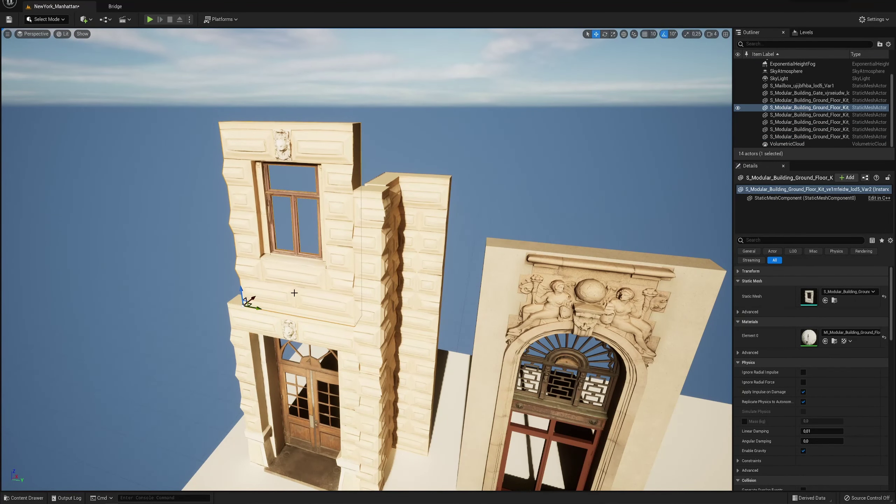
pyautogui.scroll(-3, 242, 295)
pyautogui.press('e')
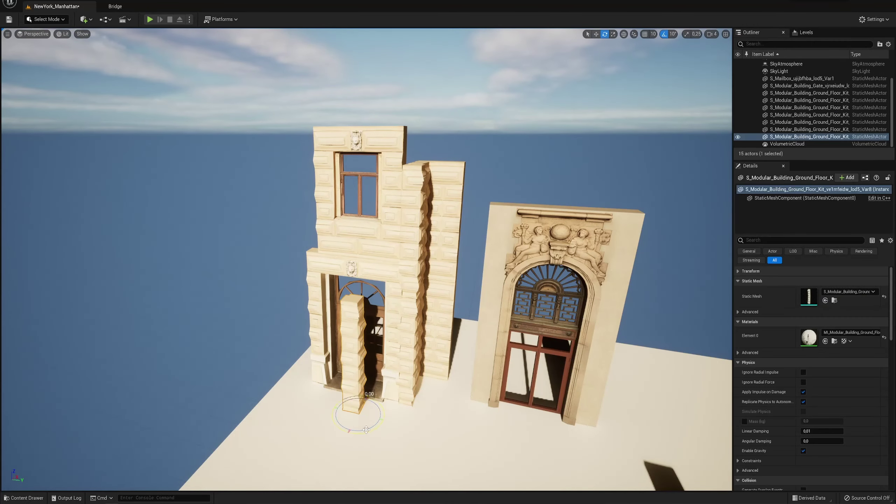
pyautogui.scroll(-5, 366, 259)
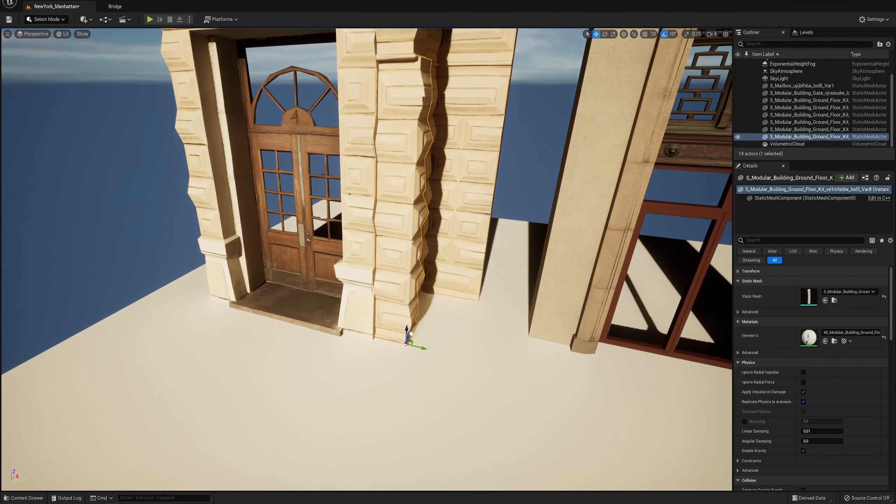
pyautogui.keyDown('alt'); pyautogui.moveTo(407, 328); pyautogui.dragTo(318, 328); pyautogui.keyUp('alt')
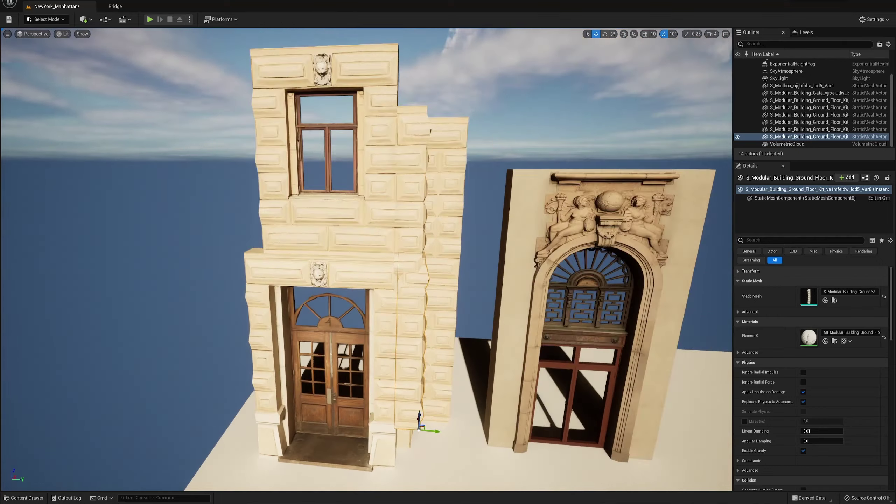
pyautogui.scroll(-2, 395, 290)
pyautogui.hotkey('ctrl', 'z')
pyautogui.scroll(3, 411, 257)
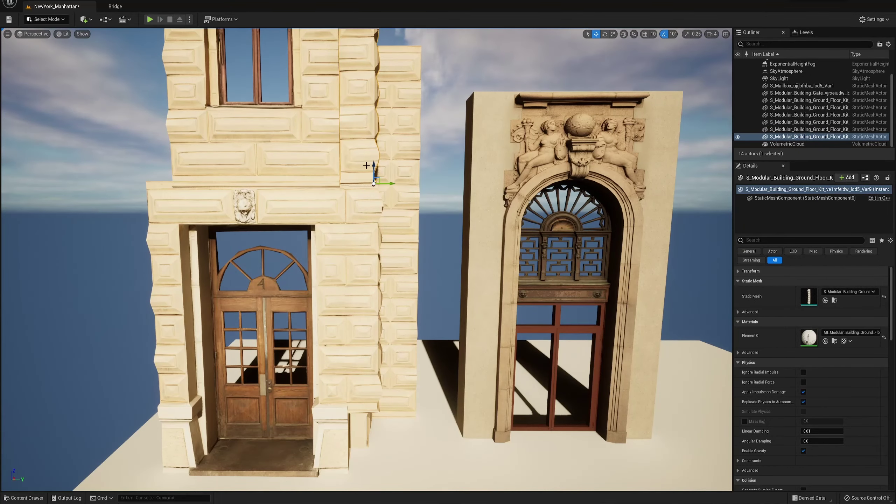
# - Stack a copy of the pillar piece higher up, then undo the extra duplicates
pyautogui.click(386, 277)
pyautogui.scroll(-3, 386, 276)
pyautogui.keyDown('alt'); pyautogui.moveTo(353, 277); pyautogui.dragTo(386, 276); pyautogui.keyUp('alt')
pyautogui.keyDown('ctrl'); pyautogui.click(386, 277); pyautogui.keyUp('ctrl')
pyautogui.press('r')
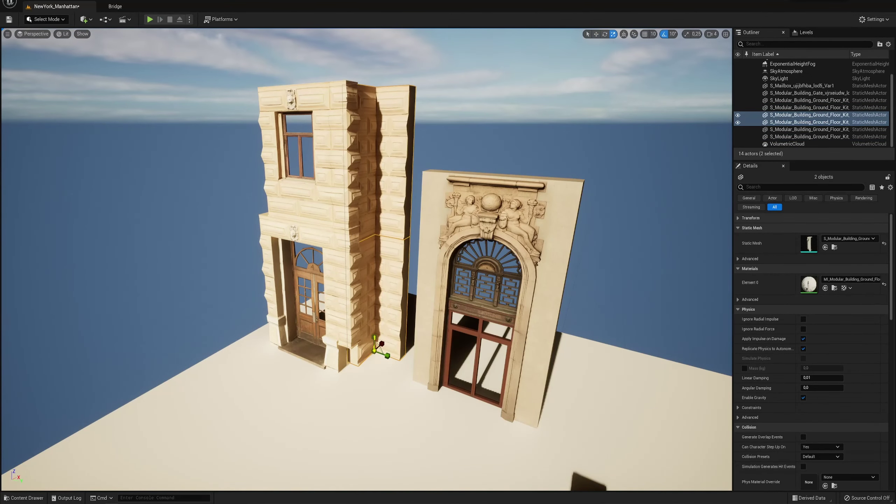
pyautogui.keyDown('alt'); pyautogui.moveTo(374, 337); pyautogui.dragTo(374, 247); pyautogui.keyUp('alt')
pyautogui.scroll(-3, 386, 320)
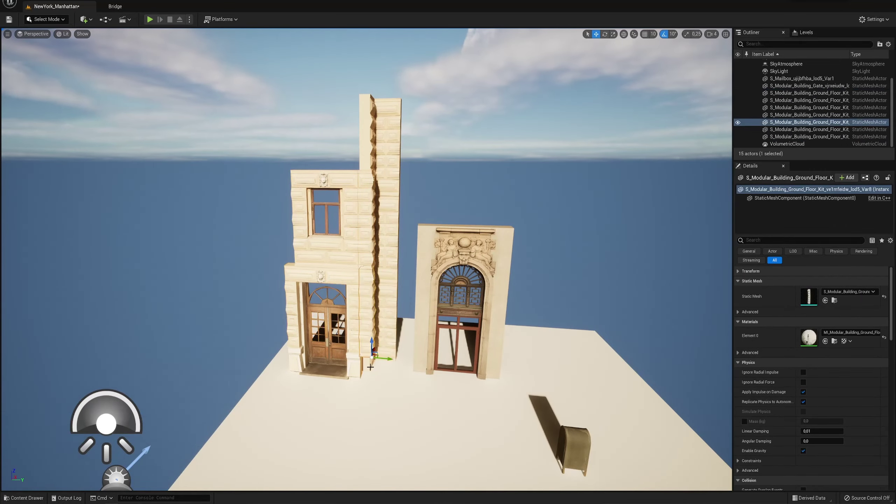
pyautogui.scroll(4, 385, 320)
pyautogui.keyDown('alt'); pyautogui.moveTo(374, 318); pyautogui.dragTo(378, 260); pyautogui.keyUp('alt')
pyautogui.keyDown('ctrl'); pyautogui.click(378, 260); pyautogui.keyUp('ctrl')
pyautogui.press('e')
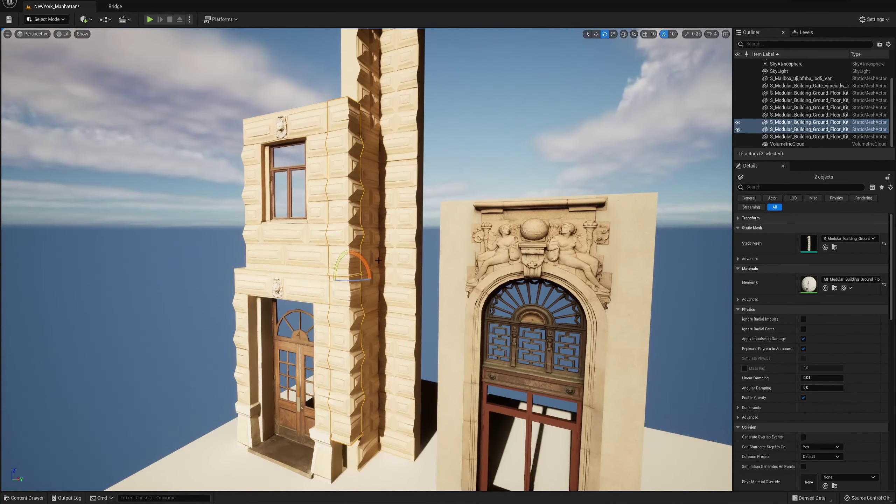
pyautogui.keyDown('alt'); pyautogui.moveTo(356, 279); pyautogui.dragTo(423, 279); pyautogui.keyUp('alt')
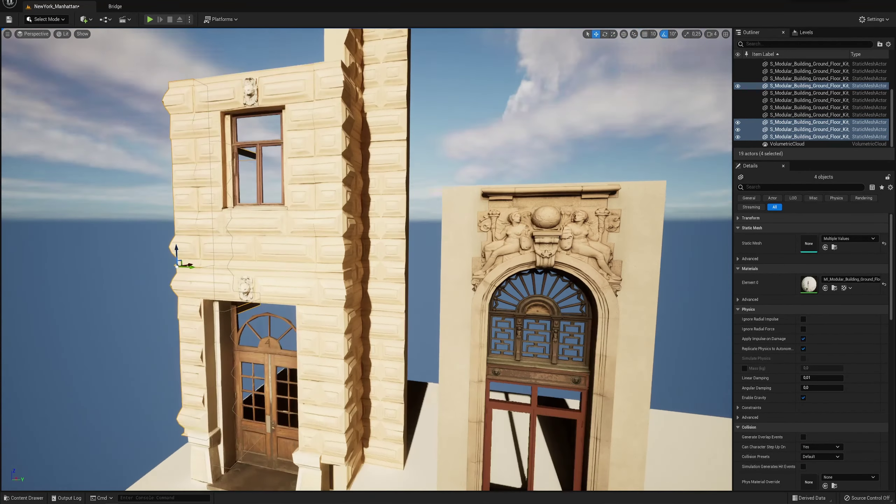
pyautogui.hotkey('ctrl', 'z')
pyautogui.scroll(-3, 363, 380)
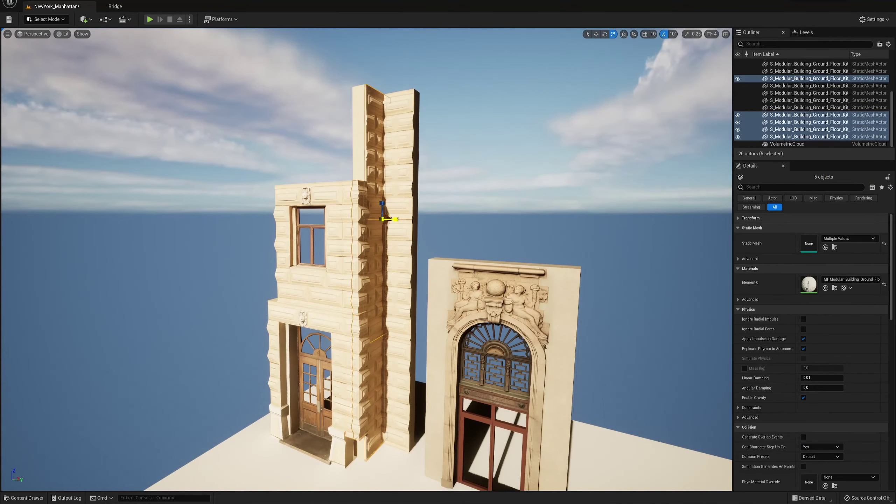
# - Copy the two upper floor pieces one module to the right and frame them
pyautogui.click(388, 317)
pyautogui.press('w')
pyautogui.keyDown('alt'); pyautogui.moveTo(389, 318); pyautogui.dragTo(451, 120); pyautogui.keyUp('alt')
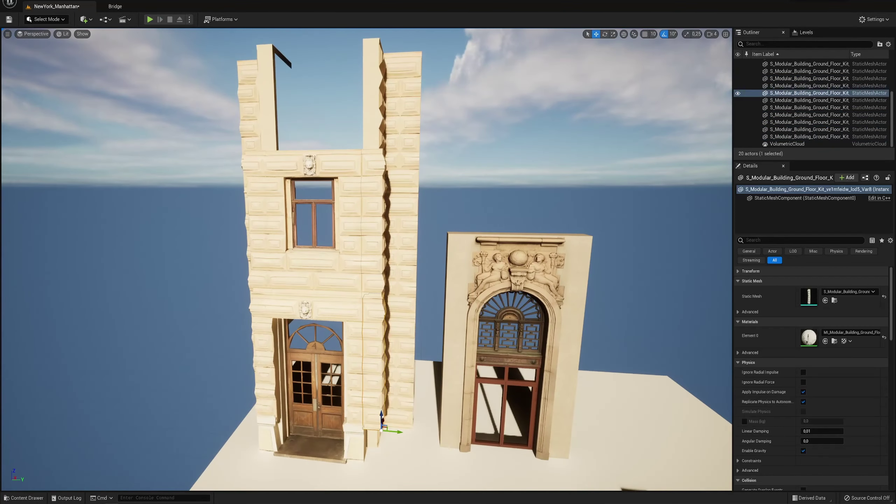
pyautogui.click(374, 301)
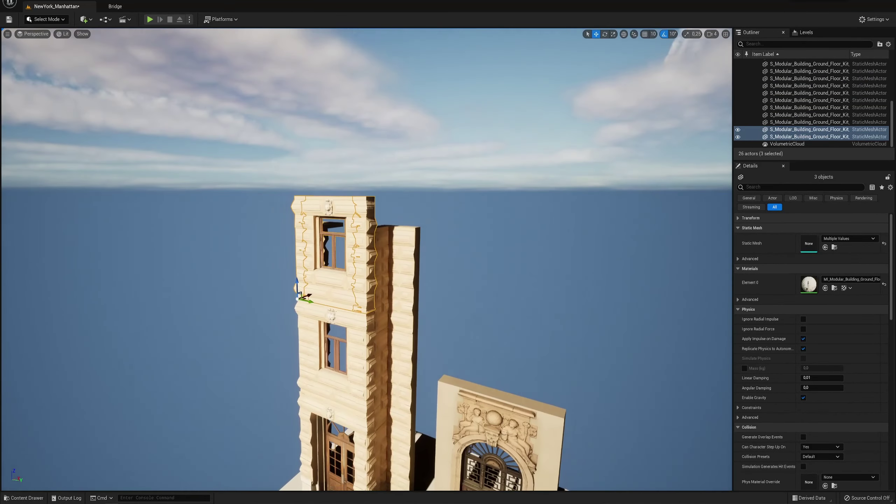
pyautogui.click(300, 282)
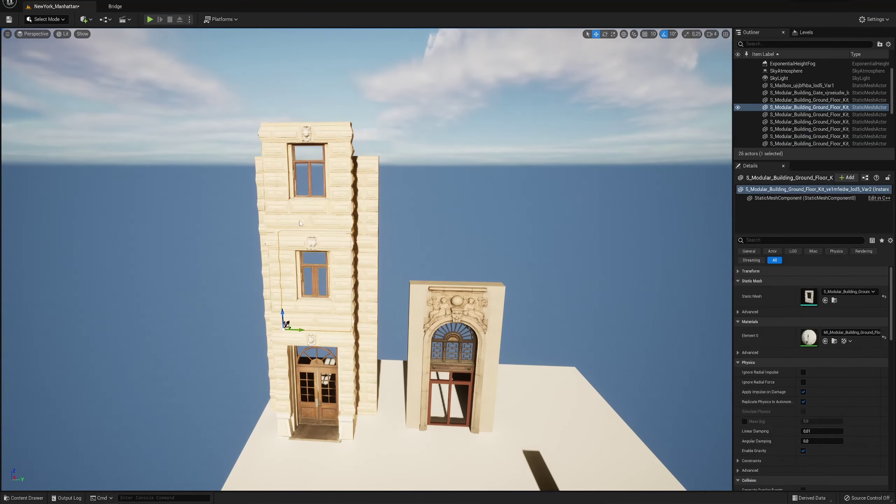
pyautogui.keyDown('ctrl'); pyautogui.click(300, 222); pyautogui.keyUp('ctrl')
pyautogui.keyDown('alt'); pyautogui.moveTo(298, 329); pyautogui.dragTo(405, 329); pyautogui.keyUp('alt')
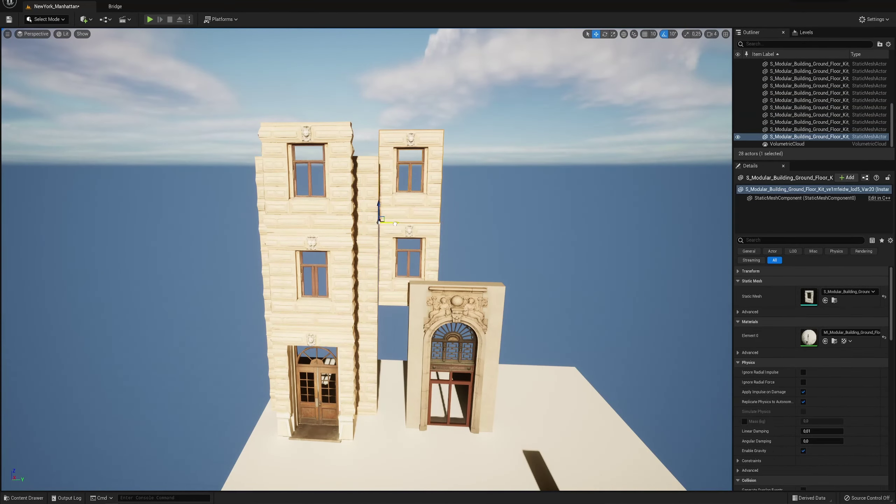
pyautogui.press('f')
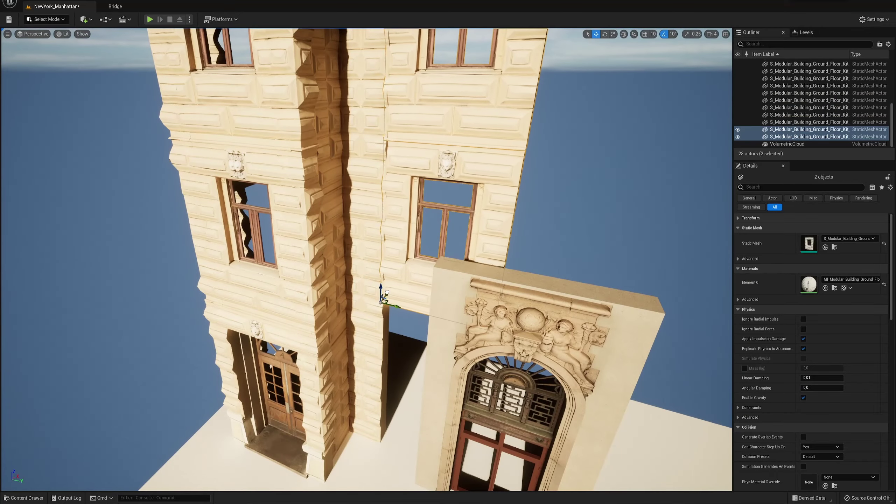
pyautogui.moveTo(387, 292)
pyautogui.keyDown('alt'); pyautogui.mouseDown()
pyautogui.moveTo(352, 372)
pyautogui.moveTo(356, 333)
pyautogui.mouseUp(); pyautogui.keyUp('alt')
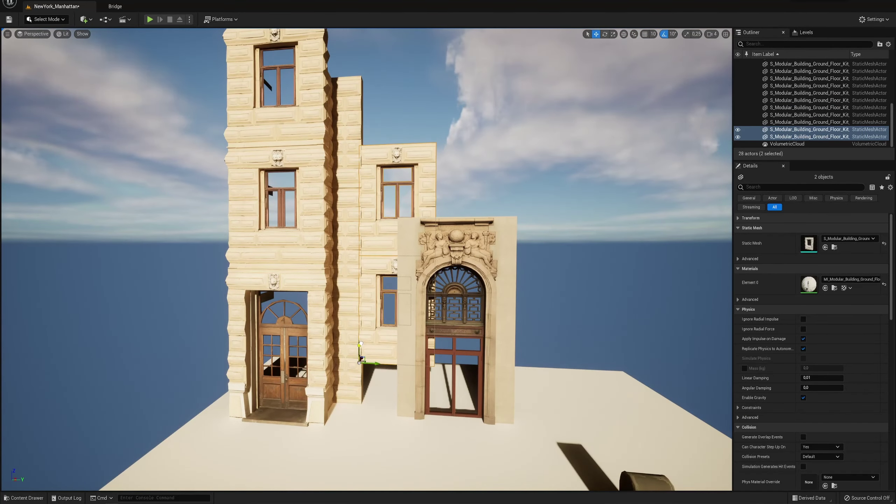
# - Frame floor piece Var20, lay a curb piece in front of the buildings, and frame the mailbox
pyautogui.click(435, 215)
pyautogui.scroll(3, 390, 402)
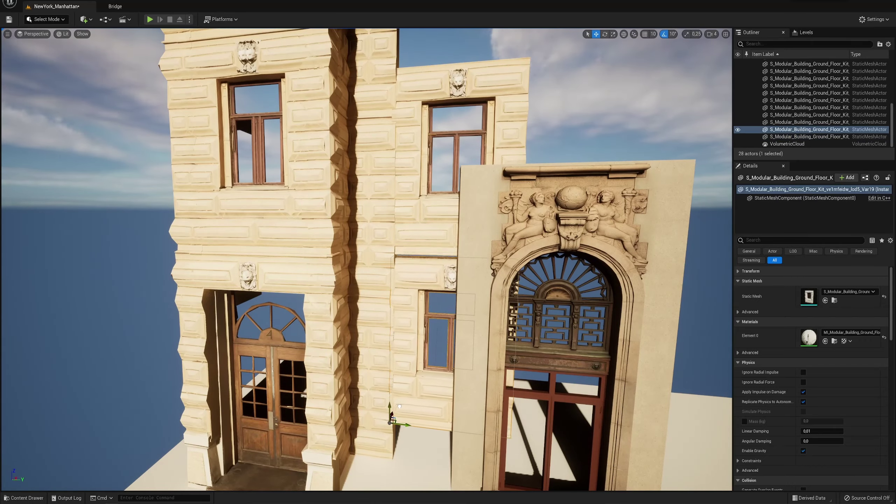
pyautogui.click(399, 406)
pyautogui.press('f')
pyautogui.scroll(-5, 366, 259)
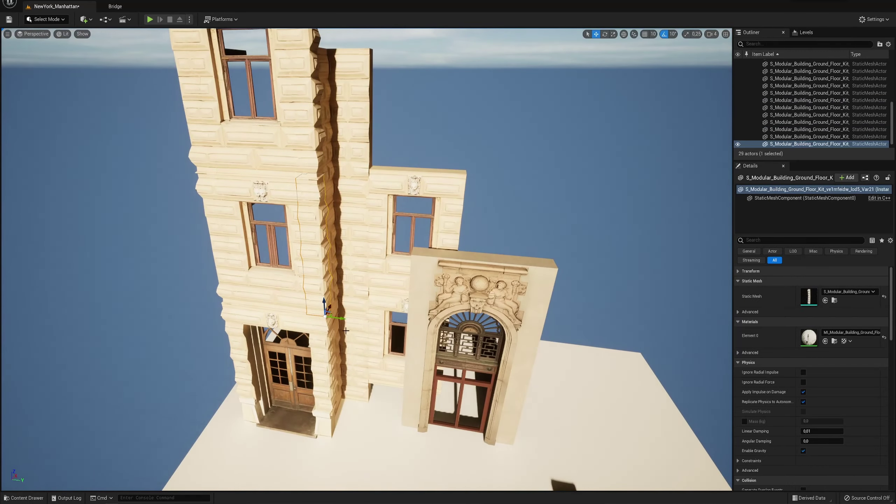
pyautogui.hotkey('ctrl', 'space')
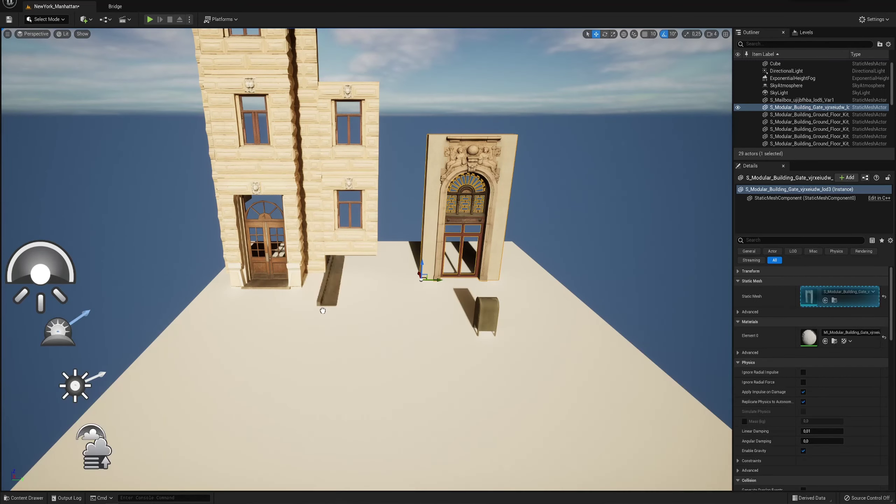
pyautogui.moveTo(322, 311); pyautogui.dragTo(366, 356)
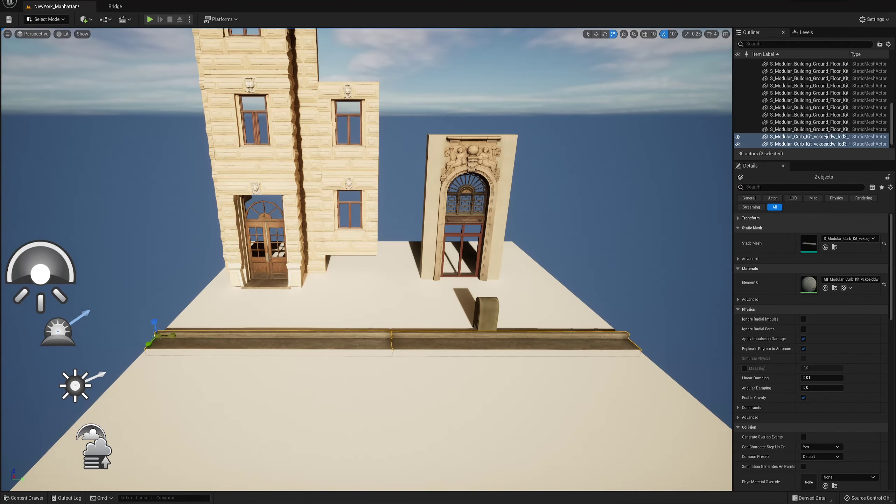
pyautogui.click(485, 310)
pyautogui.press('f')
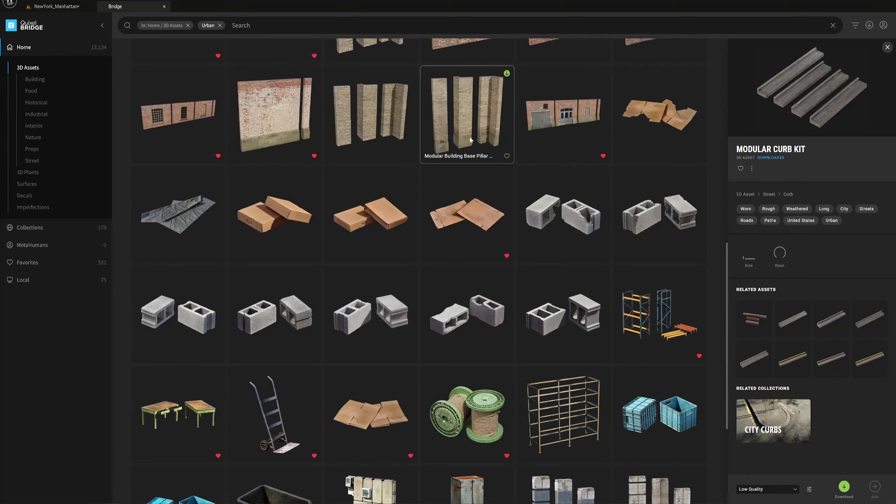
# - Download the Modular Building Roof Kit from Neoclassical Modular Building Vol. 3 into the project
pyautogui.scroll(-1, 470, 179)
pyautogui.scroll(-5, 471, 200)
pyautogui.scroll(-5, 448, 197)
pyautogui.scroll(-5, 285, 298)
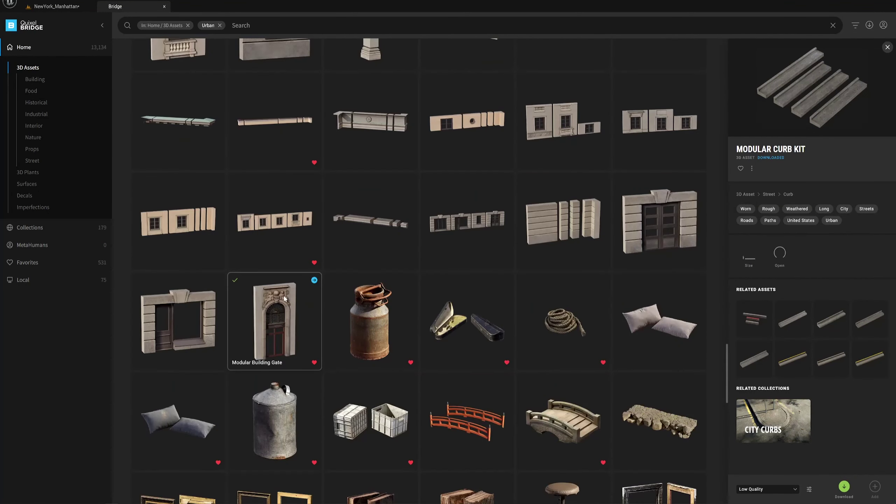
pyautogui.scroll(-3, 353, 205)
pyautogui.click(184, 183)
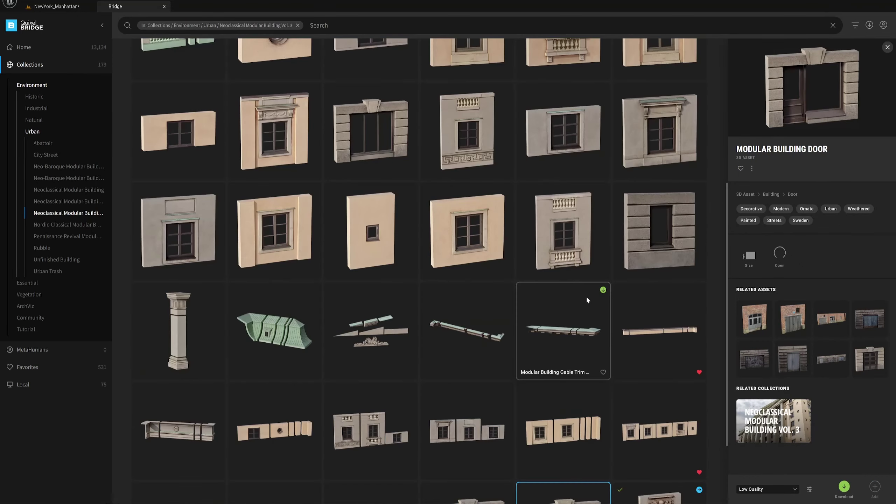
pyautogui.scroll(-1, 305, 292)
pyautogui.click(305, 207)
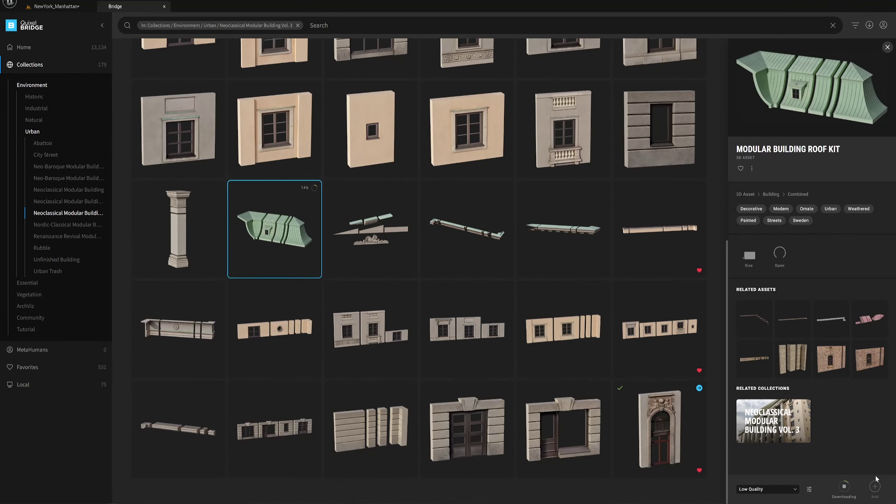
pyautogui.click(874, 486)
pyautogui.click(56, 6)
pyautogui.moveTo(209, 118); pyautogui.dragTo(229, 260)
# - Place roof pieces, including Var2 and Var4, atop the building, rotate them, and duplicate a building piece upward
pyautogui.moveTo(94, 54); pyautogui.dragTo(565, 87)
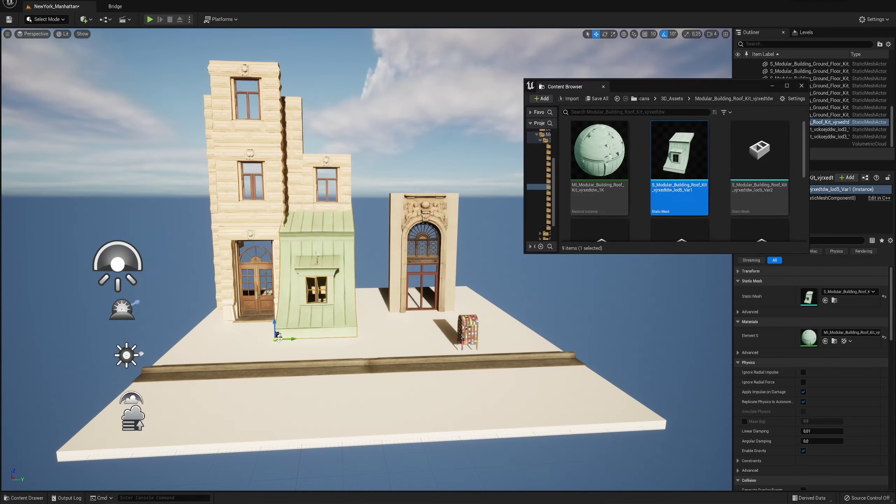
pyautogui.moveTo(324, 268); pyautogui.dragTo(221, 33)
pyautogui.moveTo(222, 33); pyautogui.dragTo(317, 212, button='right')
pyautogui.scroll(-1, 681, 169)
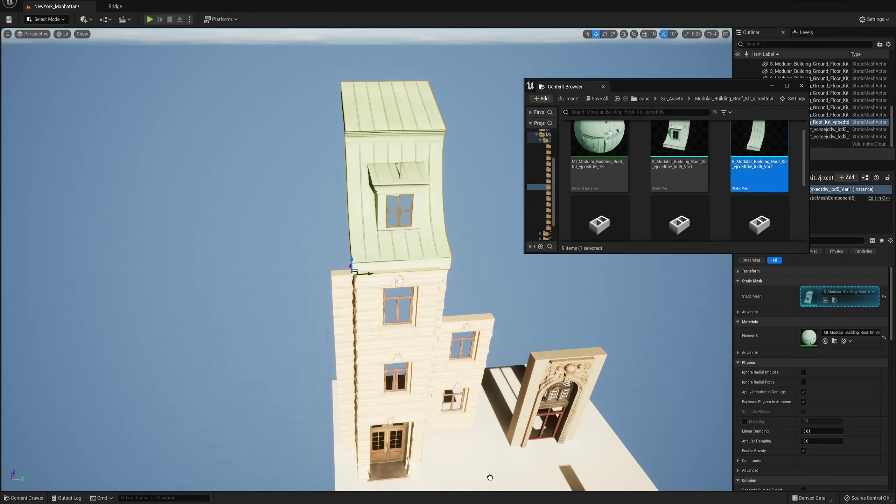
pyautogui.moveTo(759, 141); pyautogui.dragTo(391, 478)
pyautogui.moveTo(678, 219)
pyautogui.mouseDown()
pyautogui.moveTo(416, 423)
pyautogui.moveTo(440, 425)
pyautogui.mouseUp()
pyautogui.press('e')
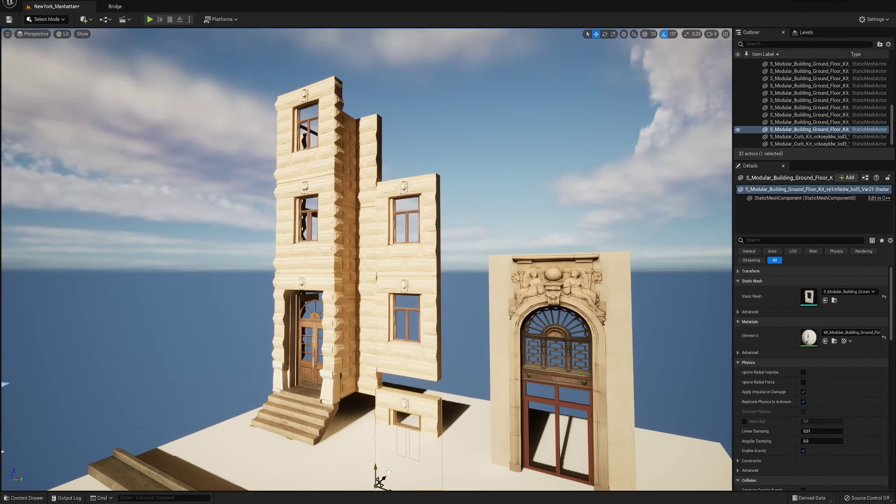
pyautogui.keyDown('alt'); pyautogui.moveTo(390, 472); pyautogui.dragTo(377, 453); pyautogui.keyUp('alt')
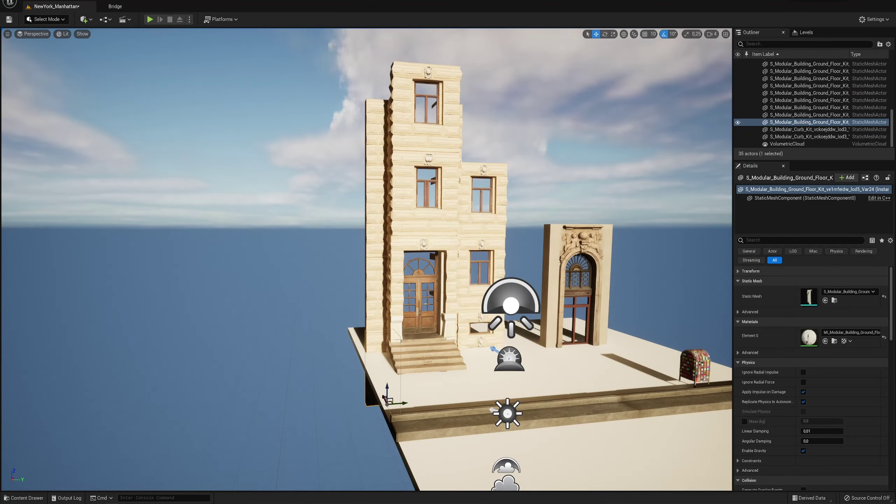
# - Undo the stray facade and curb moves and scaling, framing a single facade piece
pyautogui.hotkey('ctrl', 'z')
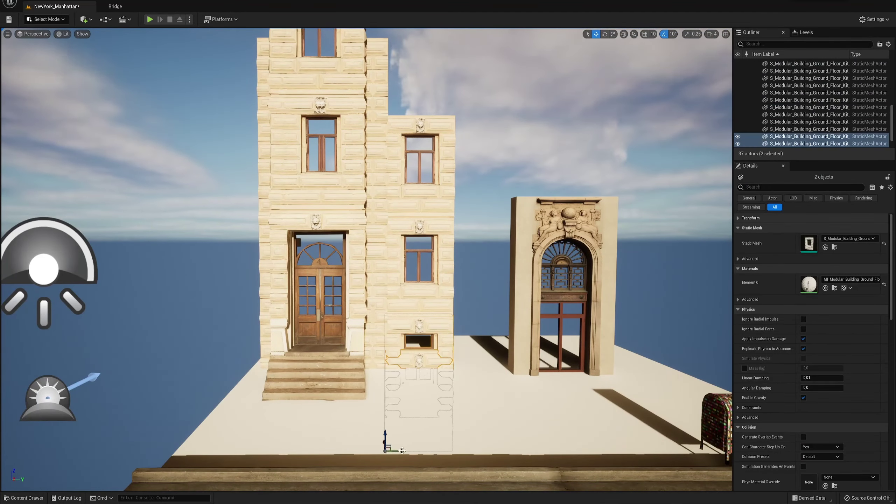
pyautogui.click(203, 448)
pyautogui.press('f')
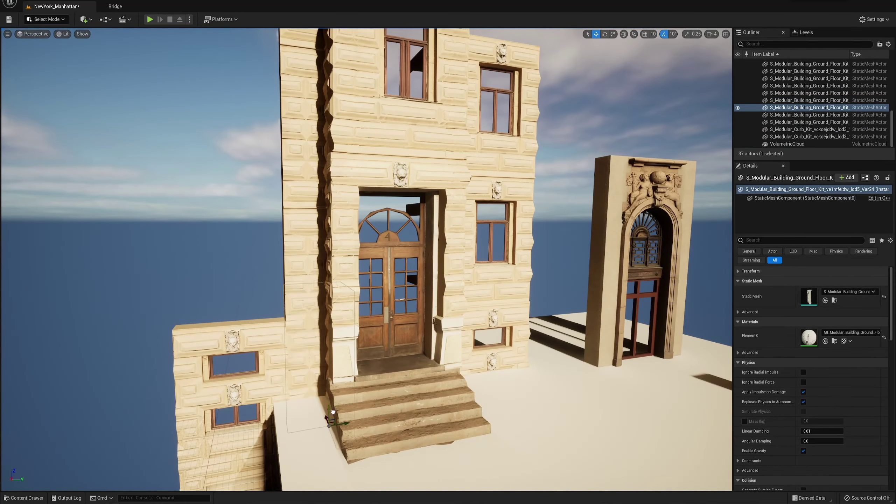
pyautogui.hotkey('ctrl', 'z')
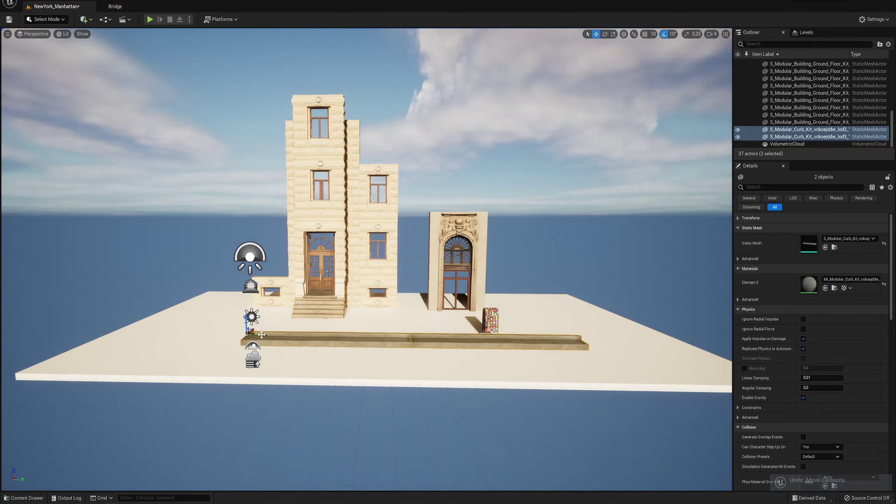
pyautogui.hotkey('ctrl', 'z')
pyautogui.press('r')
pyautogui.hotkey('ctrl', 'z')
pyautogui.press('r')
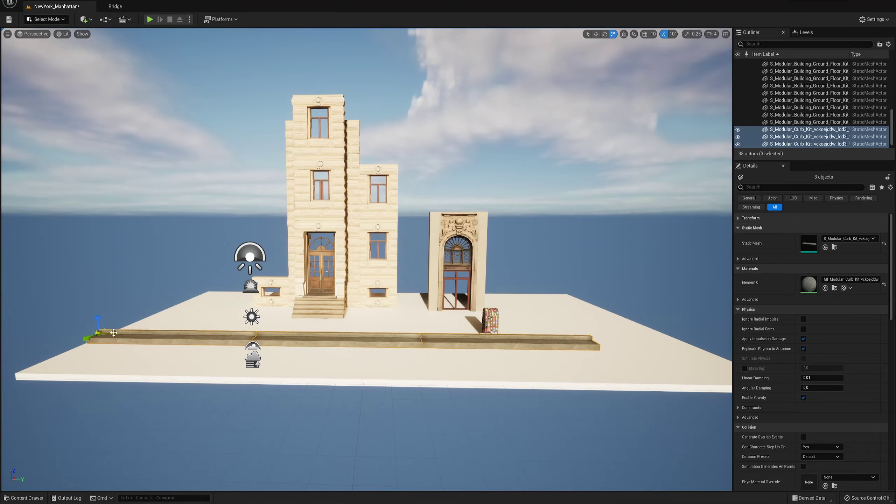
# - Duplicate the ground slab and slide the copy right to widen the floor
pyautogui.click(338, 366)
pyautogui.moveTo(339, 366); pyautogui.dragTo(339, 365, button='right')
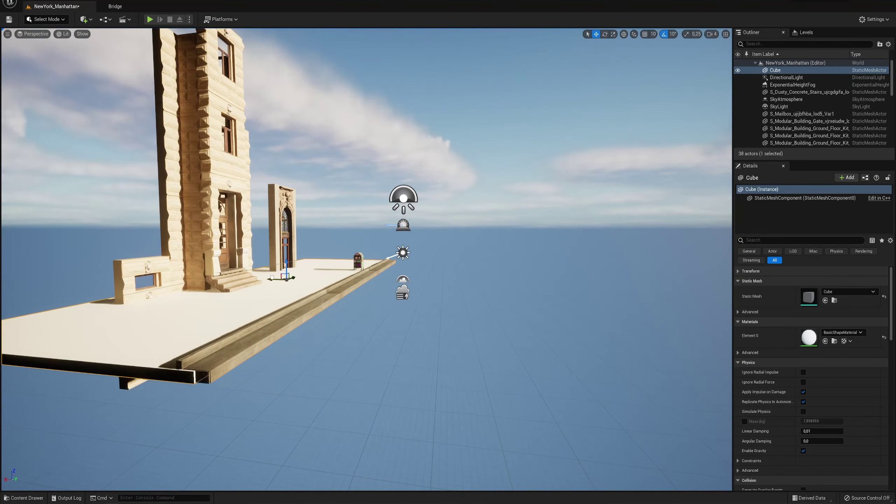
pyautogui.hotkey('ctrl', 'z')
pyautogui.hotkey('ctrl', 'z')
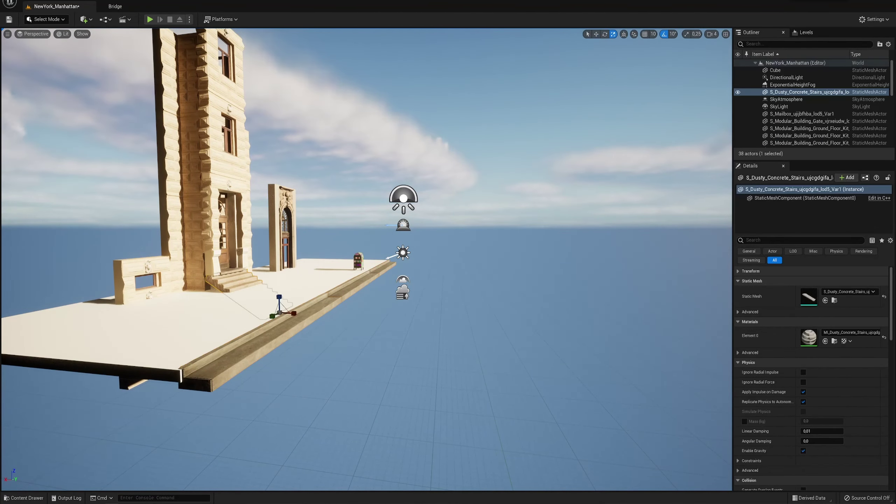
pyautogui.press('w')
pyautogui.keyDown('alt'); pyautogui.moveTo(265, 318); pyautogui.dragTo(417, 322); pyautogui.keyUp('alt')
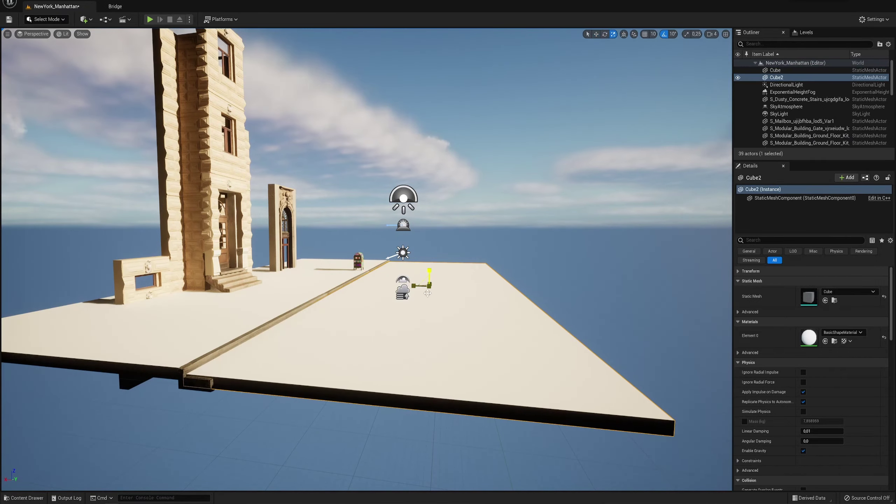
pyautogui.click(282, 230)
pyautogui.moveTo(376, 243); pyautogui.dragTo(376, 243, button='right')
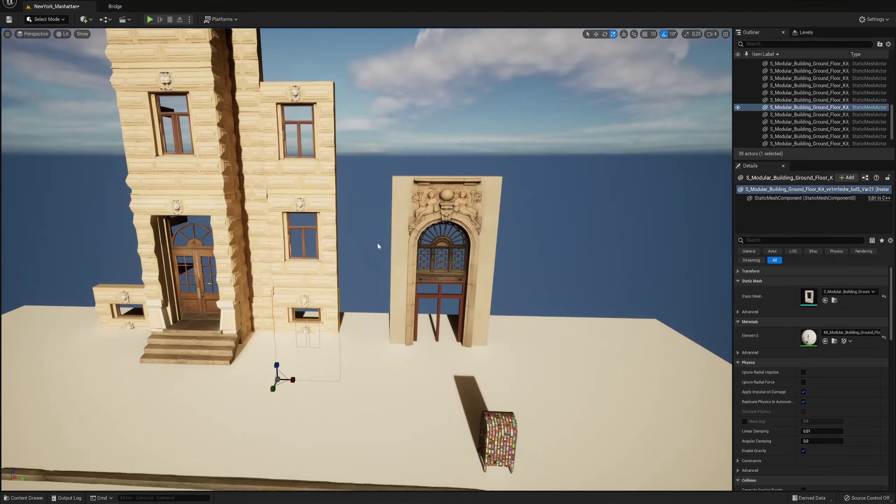
pyautogui.click(115, 6)
# - Search Quixel Bridge for 'window' assets
pyautogui.click(244, 25)
pyautogui.write('window')
pyautogui.press('Return')
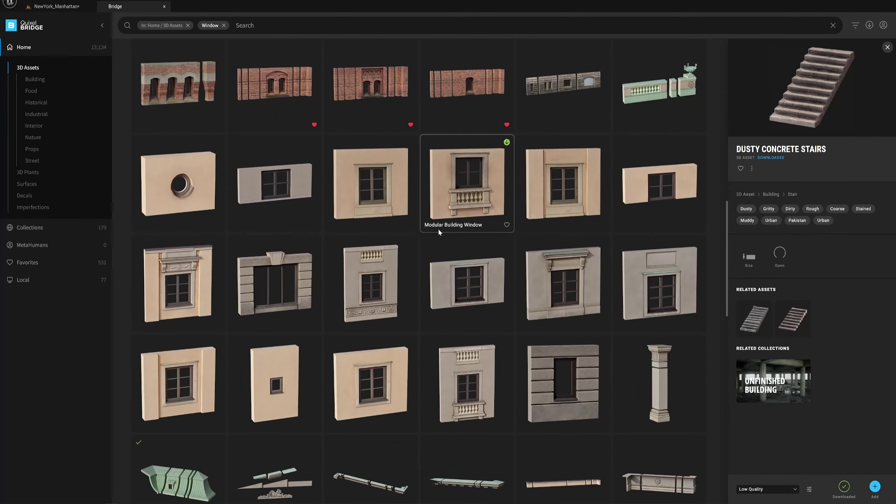
# - Browse the results and download the Modular Building Base Kit
pyautogui.scroll(-5, 485, 316)
pyautogui.scroll(-3, 609, 284)
pyautogui.scroll(-1, 570, 235)
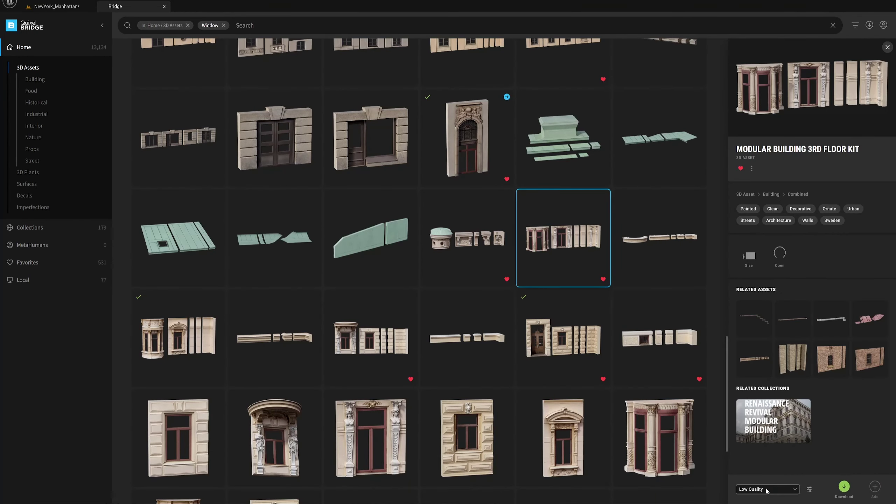
pyautogui.scroll(-1, 766, 490)
pyautogui.scroll(-3, 582, 273)
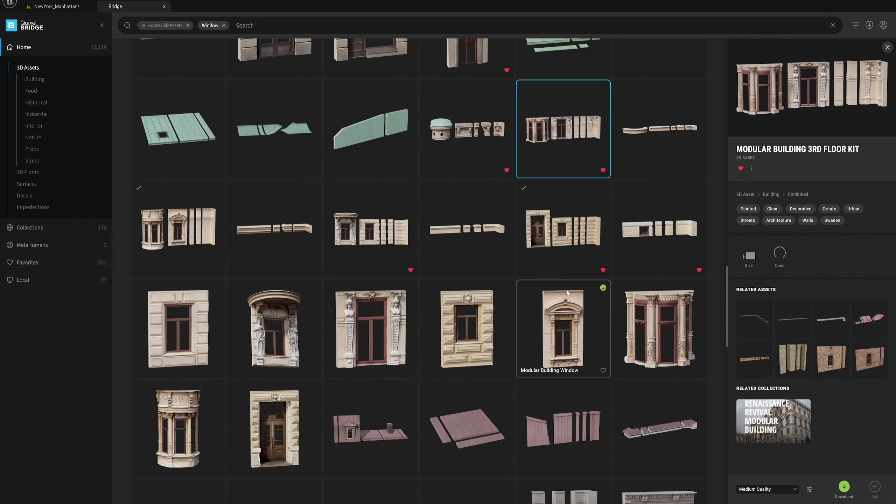
pyautogui.scroll(-3, 566, 295)
pyautogui.scroll(-2, 567, 295)
pyautogui.scroll(-5, 566, 296)
pyautogui.scroll(-5, 568, 298)
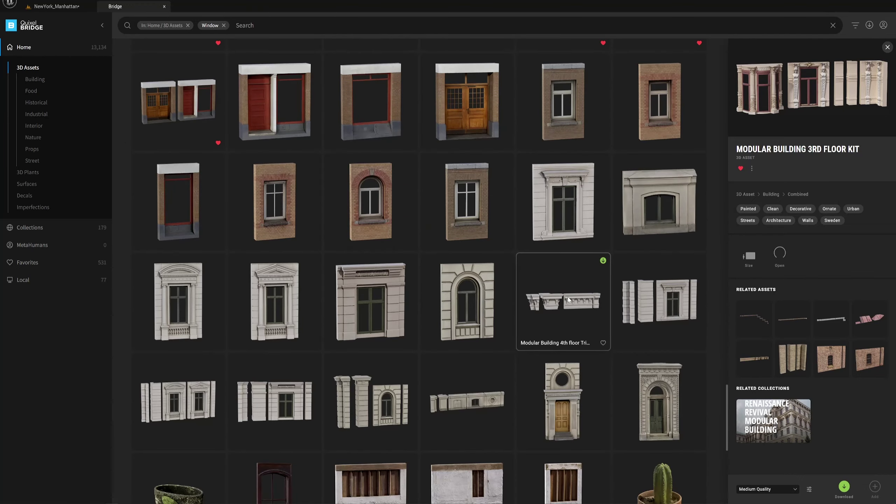
pyautogui.scroll(-3, 659, 383)
pyautogui.scroll(-5, 659, 384)
pyautogui.scroll(-5, 443, 418)
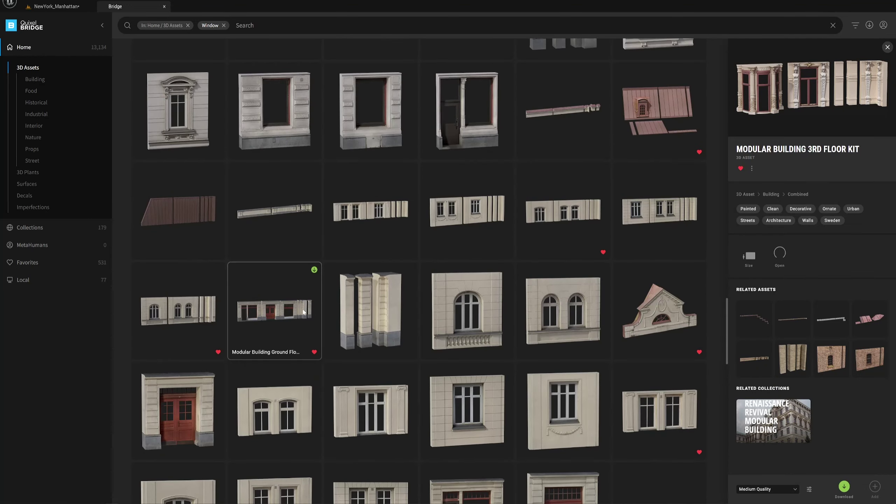
pyautogui.scroll(10, 427, 348)
pyautogui.scroll(5, 530, 343)
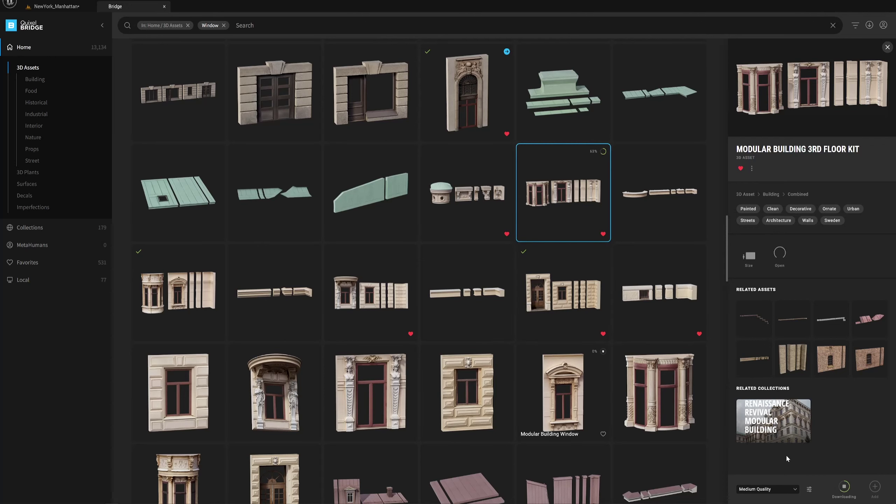
pyautogui.click(562, 392)
pyautogui.click(640, 300)
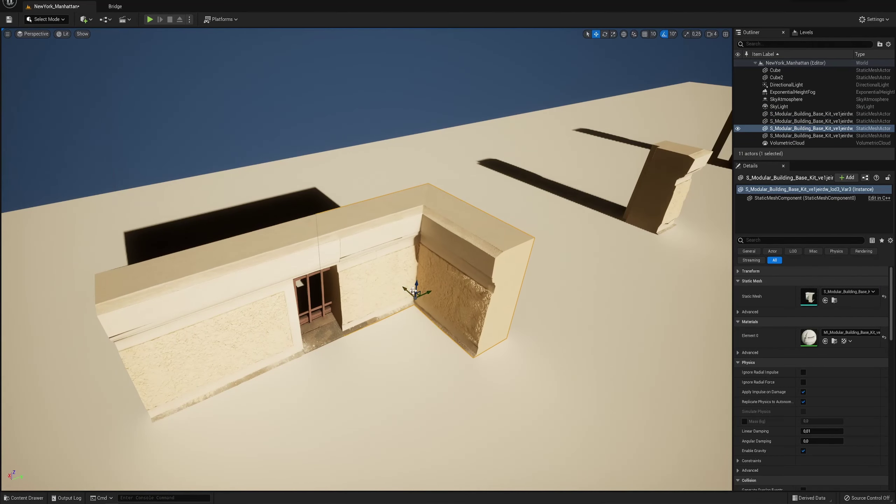
# - Select the pillar and wall Base Kit pieces and frame each in view
pyautogui.click(414, 235)
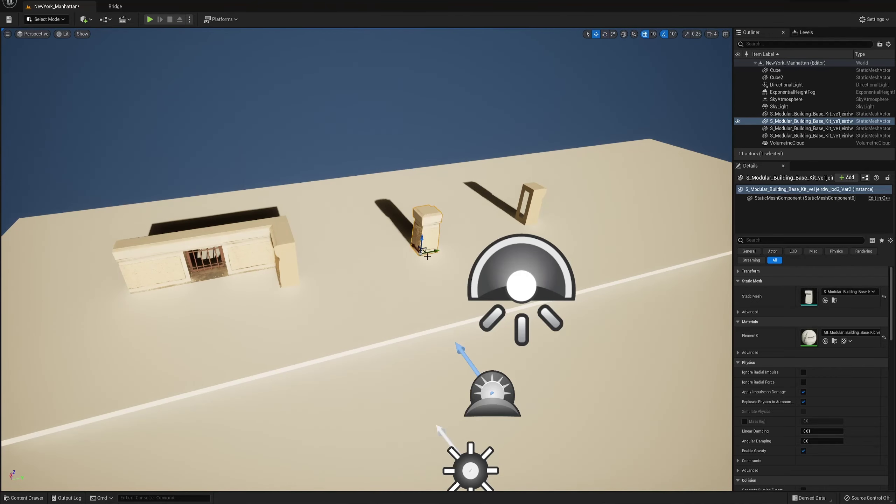
pyautogui.press('f')
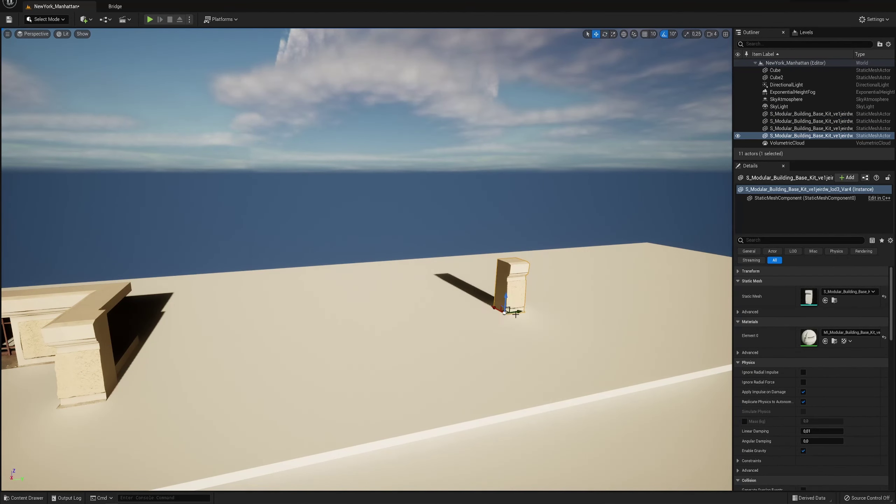
pyautogui.press('f')
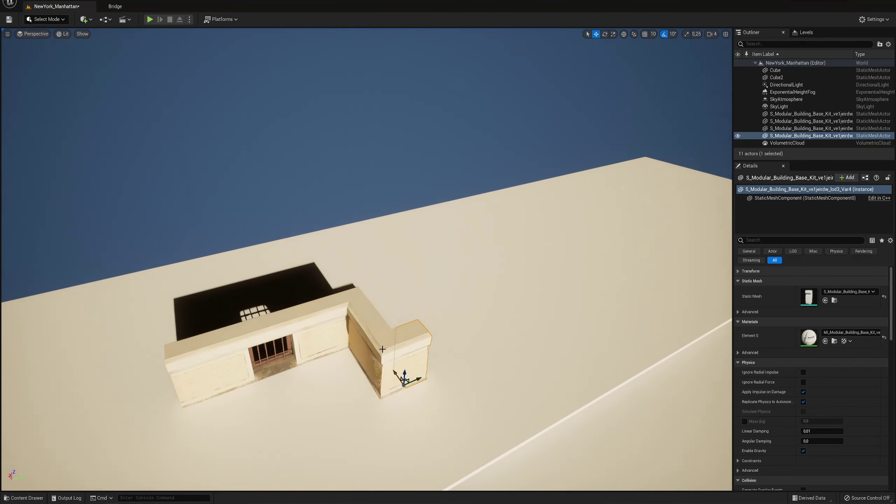
pyautogui.click(811, 113)
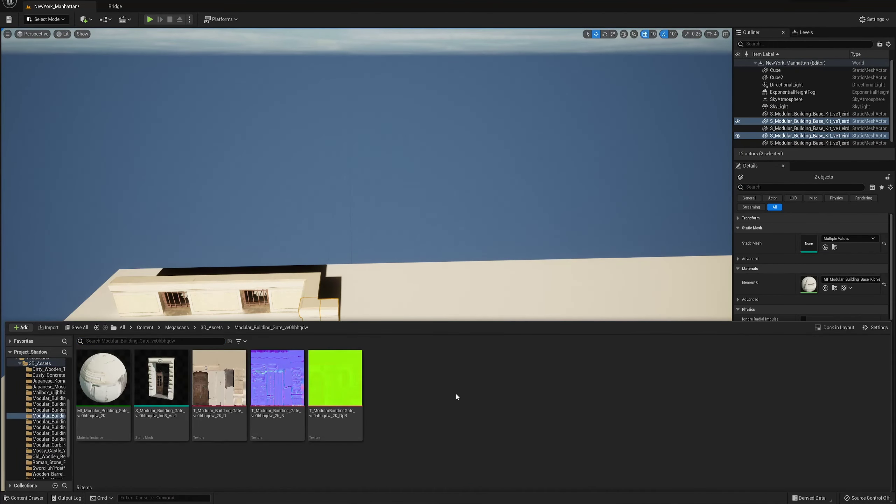
# - Switch to Move and undo a stray edit while arranging the Base Kit walls around the gate
pyautogui.press('w')
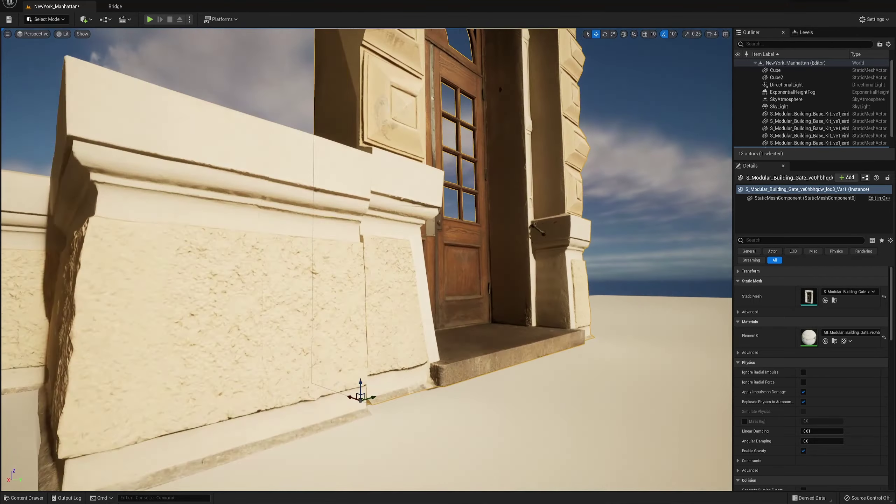
pyautogui.rightClick(375, 378)
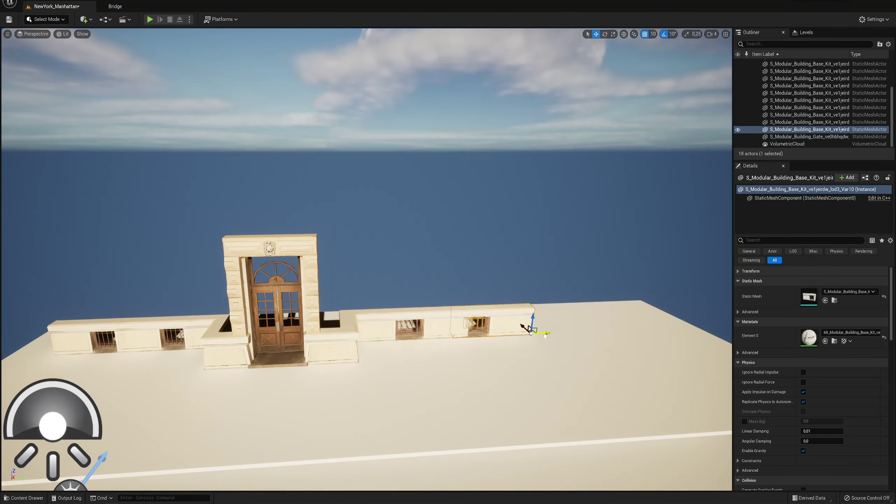
pyautogui.hotkey('ctrl', 'z')
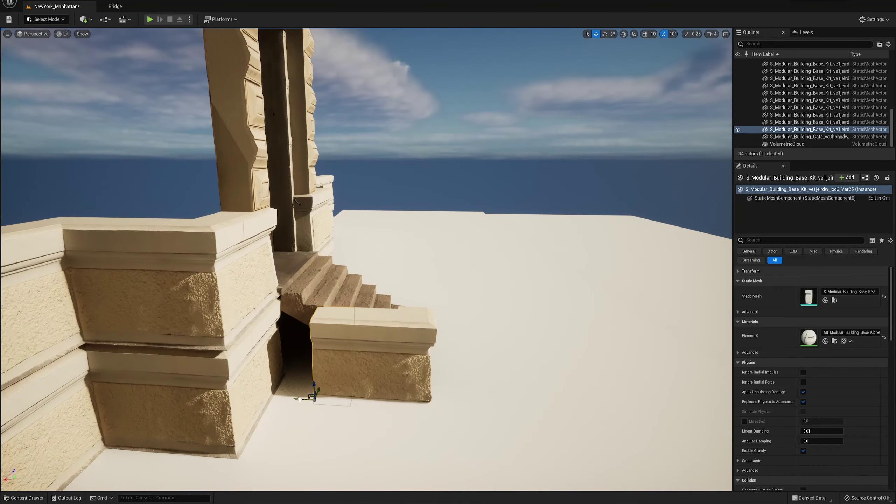
# - Duplicate the pillar block to the left and delete the extra railing segments
pyautogui.keyDown('alt'); pyautogui.moveTo(299, 400); pyautogui.dragTo(379, 364); pyautogui.keyUp('alt')
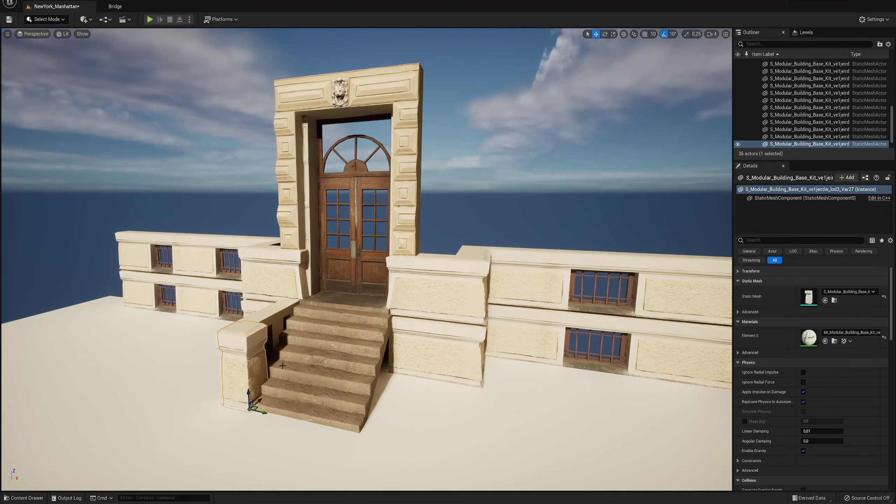
pyautogui.keyDown('ctrl'); pyautogui.keyDown('alt'); pyautogui.moveTo(282, 365); pyautogui.dragTo(295, 304); pyautogui.keyUp('alt'); pyautogui.keyUp('ctrl')
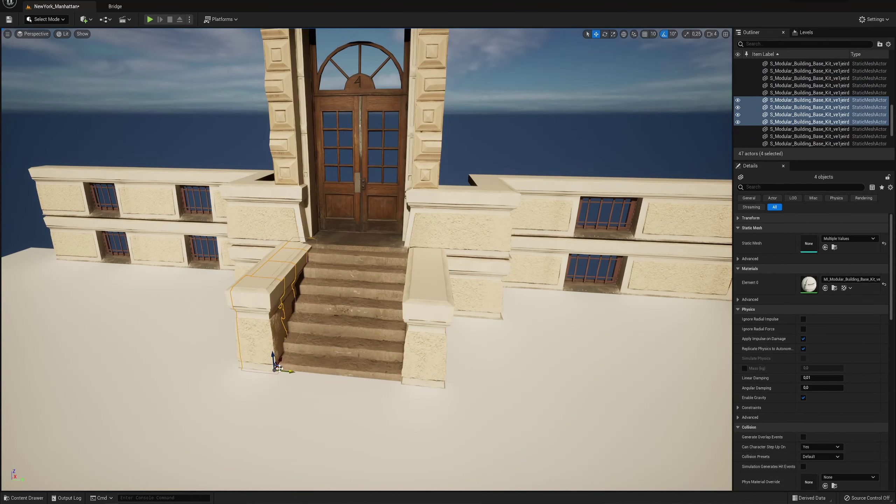
pyautogui.click(256, 266)
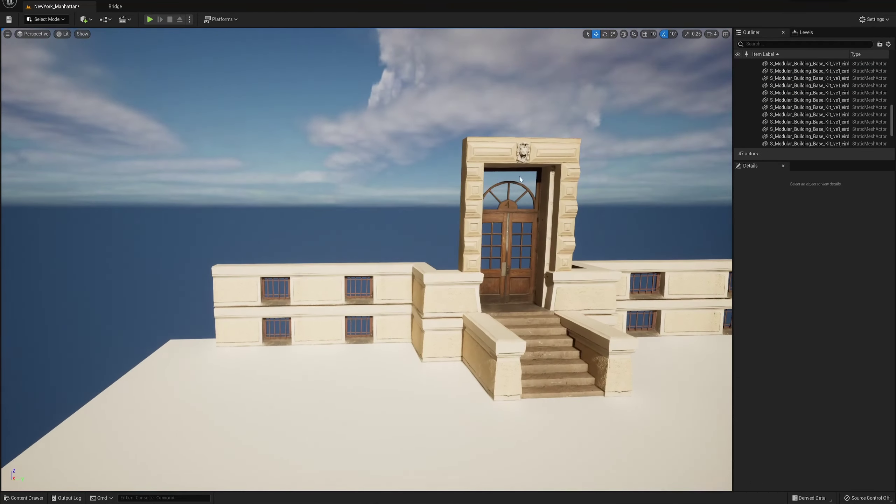
pyautogui.click(278, 277)
pyautogui.press('Delete')
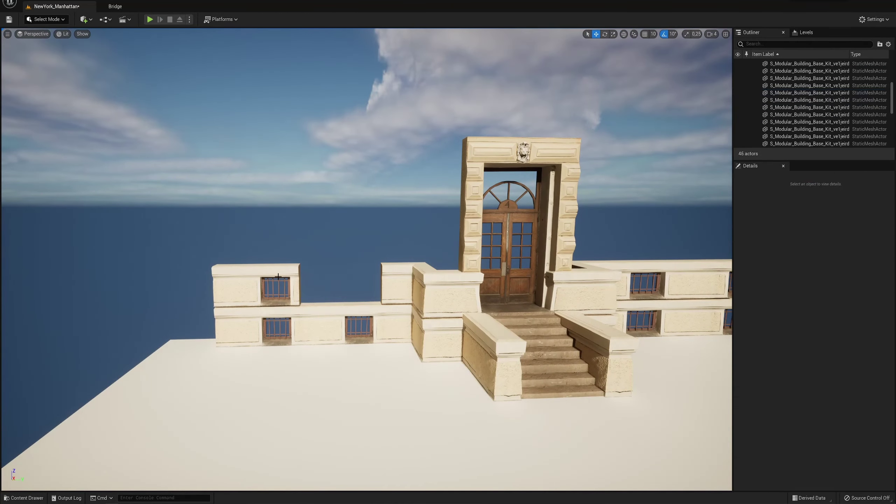
pyautogui.click(279, 276)
pyautogui.press('Delete')
# - Frame the pillar block and railing at eye level and rescale them
pyautogui.click(440, 335)
pyautogui.keyDown('ctrl'); pyautogui.click(468, 345); pyautogui.keyUp('ctrl')
pyautogui.press('f')
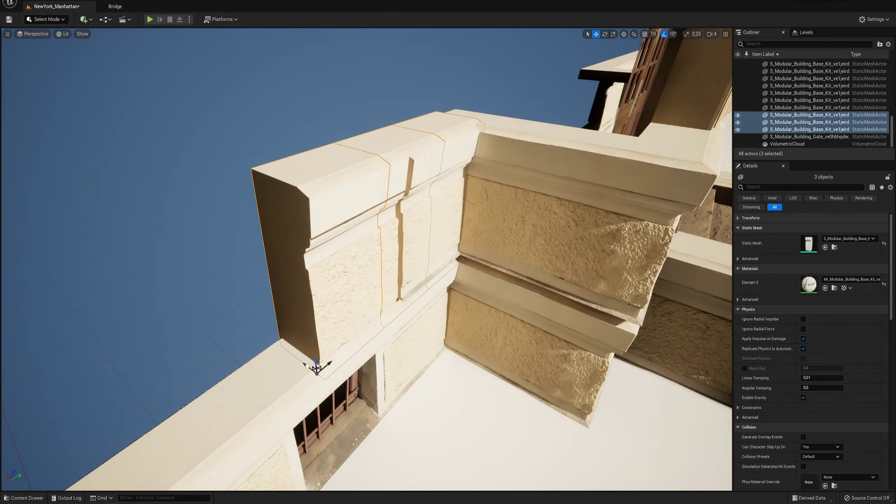
pyautogui.moveTo(51, 371)
pyautogui.keyDown('alt'); pyautogui.mouseDown()
pyautogui.moveTo(331, 237)
pyautogui.moveTo(347, 349)
pyautogui.mouseUp(); pyautogui.keyUp('alt')
pyautogui.press('r')
pyautogui.press('w')
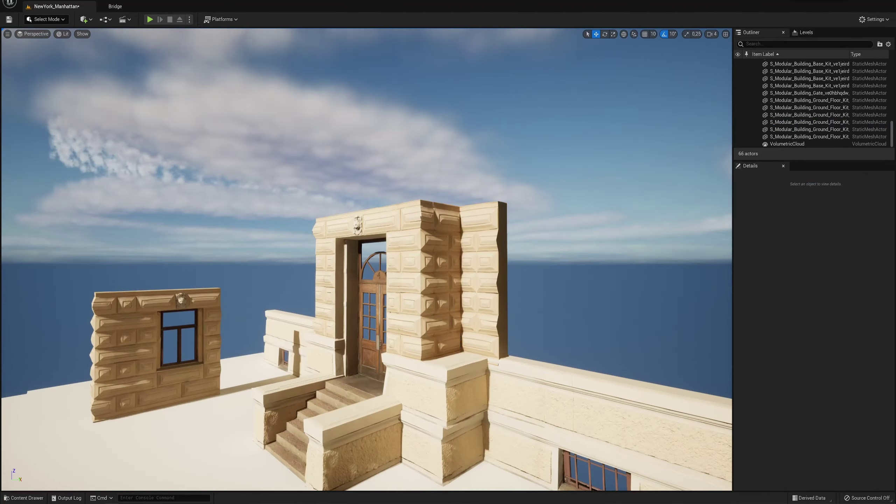
# - Replace the pillar piece with a pasted Ground Floor Kit copy and undo the corner wall's rotation
pyautogui.press('Delete')
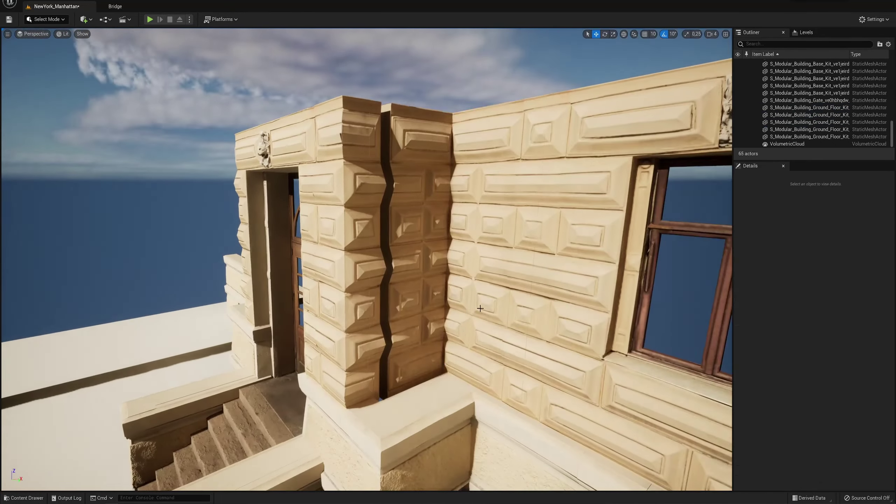
pyautogui.hotkey('ctrl', 'v')
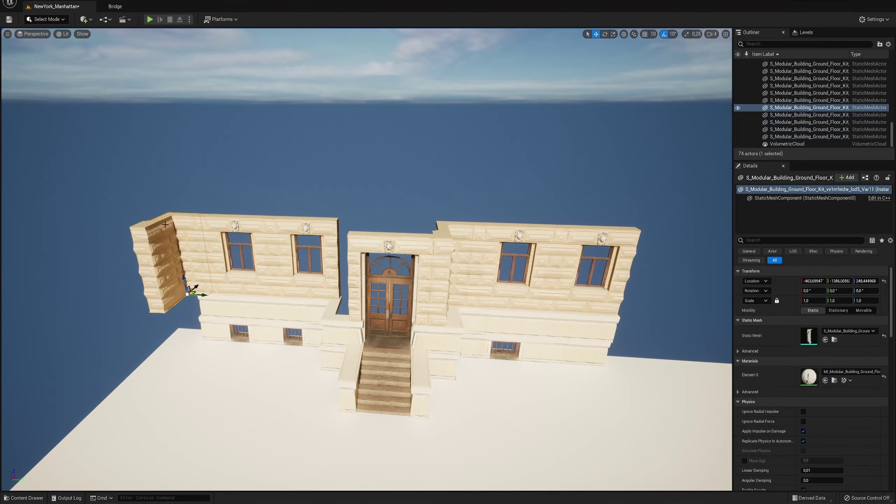
pyautogui.hotkey('ctrl', 'z')
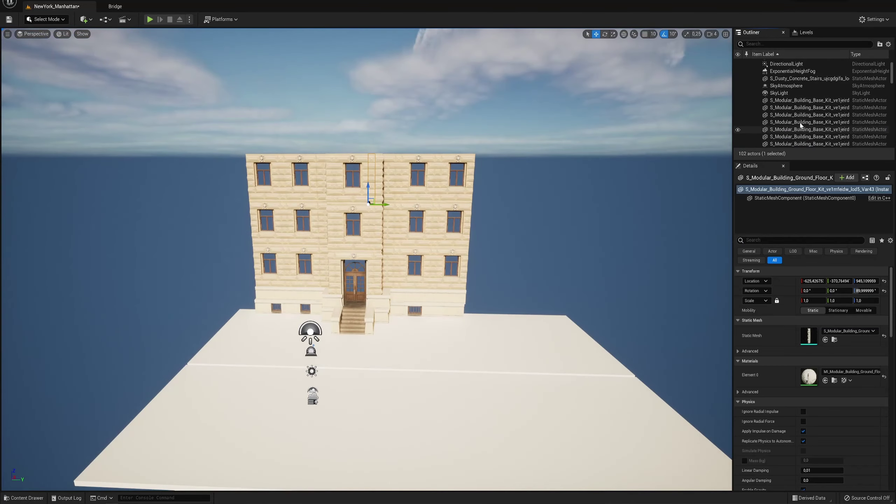
# - Group the building pieces and revert accidental moves and rotations of the floor cubes
pyautogui.hotkey('ctrl', 'z')
pyautogui.hotkey('ctrl', 'y')
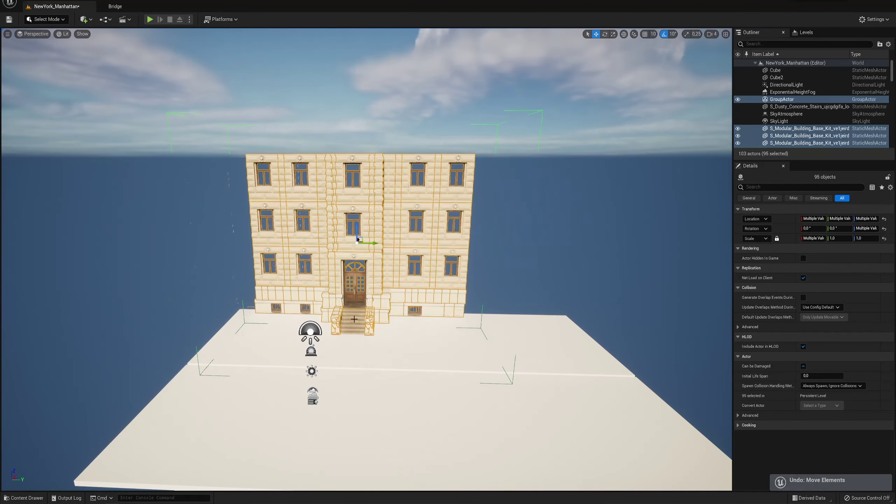
pyautogui.hotkey('ctrl', 'y')
pyautogui.hotkey('ctrl', 'y')
pyautogui.hotkey('ctrl', 'z')
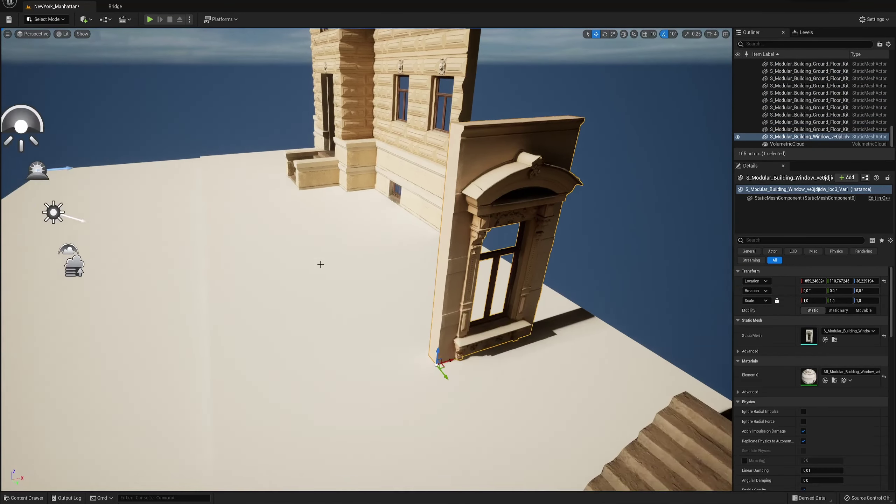
pyautogui.hotkey('ctrl', 'z')
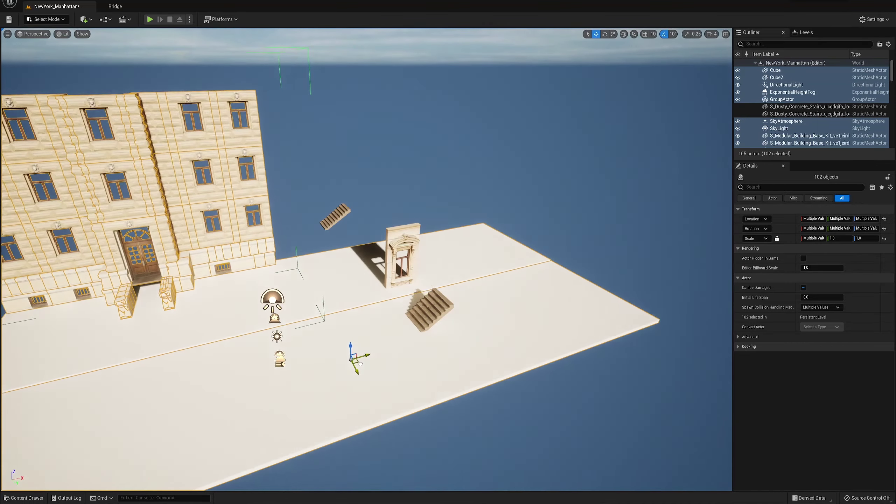
pyautogui.hotkey('ctrl', 'z')
pyautogui.hotkey('ctrl', 'z')
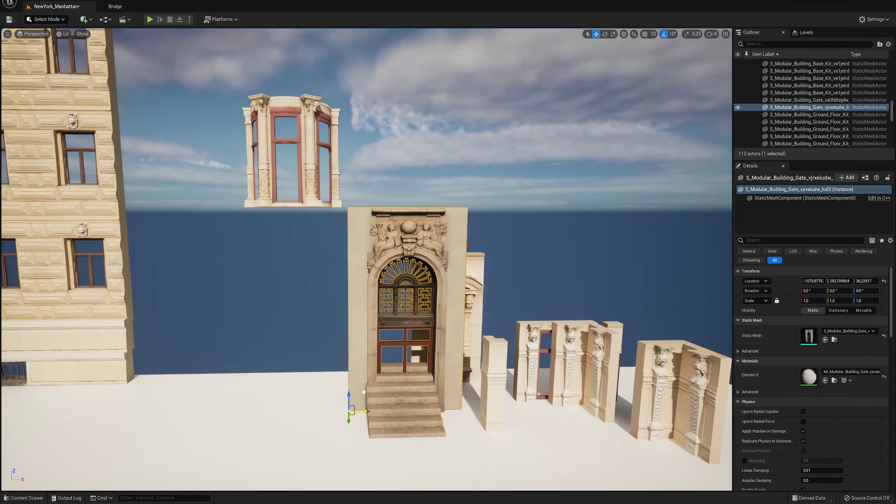
# - Lower the arched gate onto the stairs and frame the two base pieces under the windows
pyautogui.moveTo(358, 350); pyautogui.dragTo(358, 372)
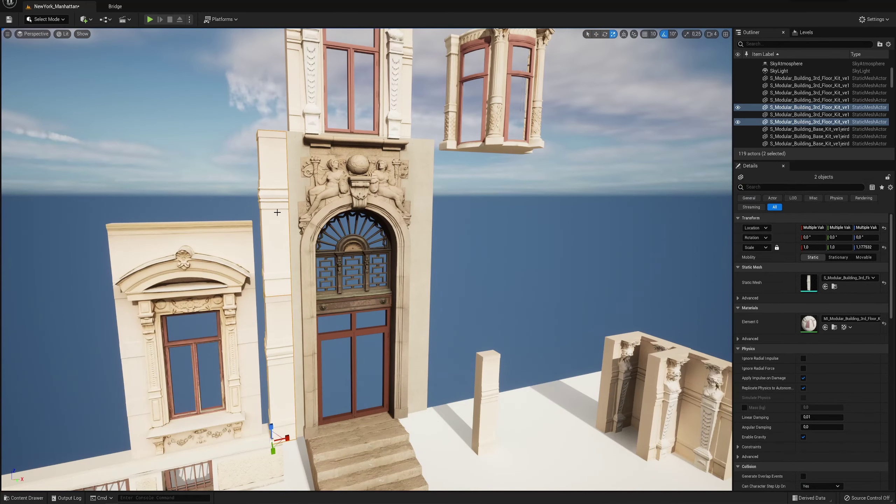
pyautogui.hotkey('ctrl', 'z')
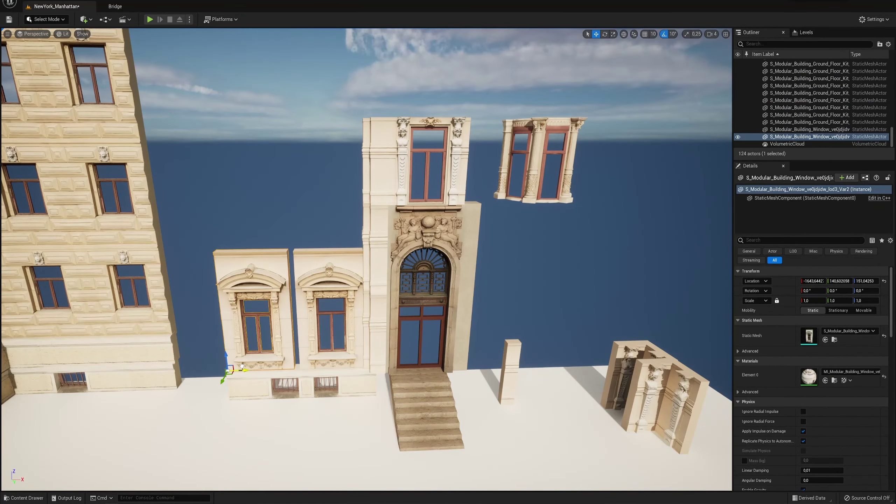
pyautogui.click(269, 386)
pyautogui.press('f')
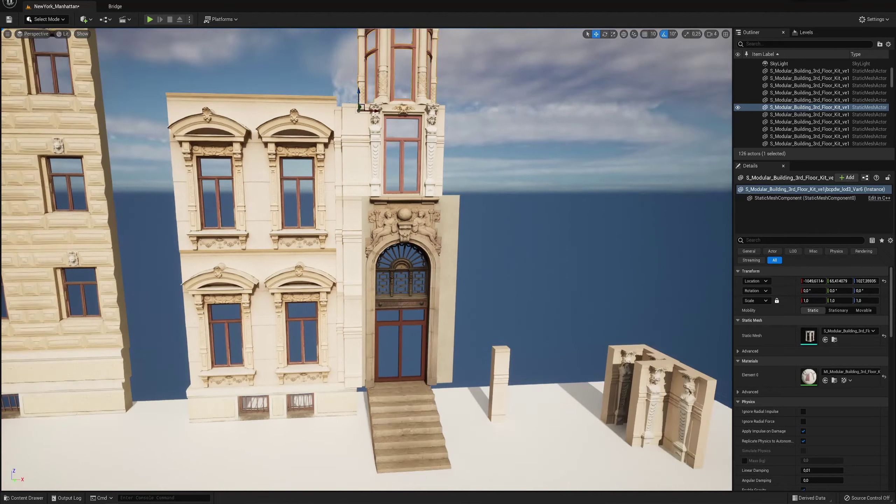
# - Raise the 3rd Floor Kit pillar to the upper storey and resize the two window pieces
pyautogui.click(625, 398)
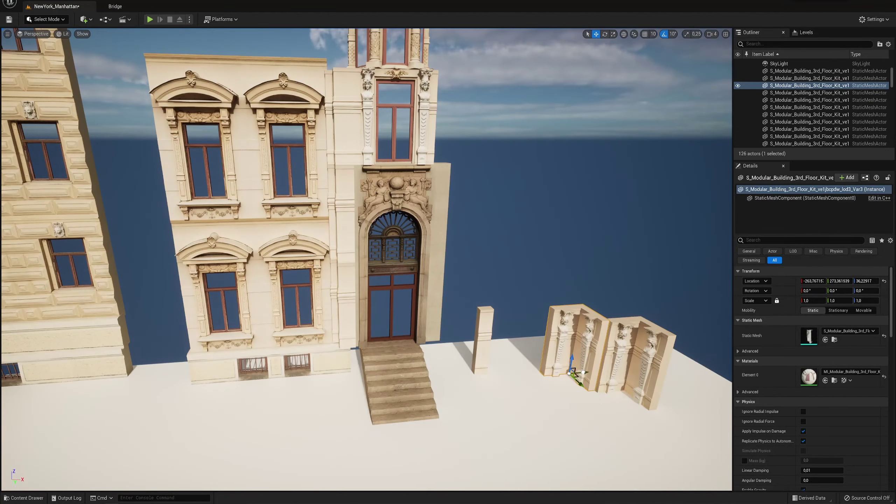
pyautogui.keyDown('shift'); pyautogui.moveTo(355, 368); pyautogui.dragTo(281, 193); pyautogui.keyUp('shift')
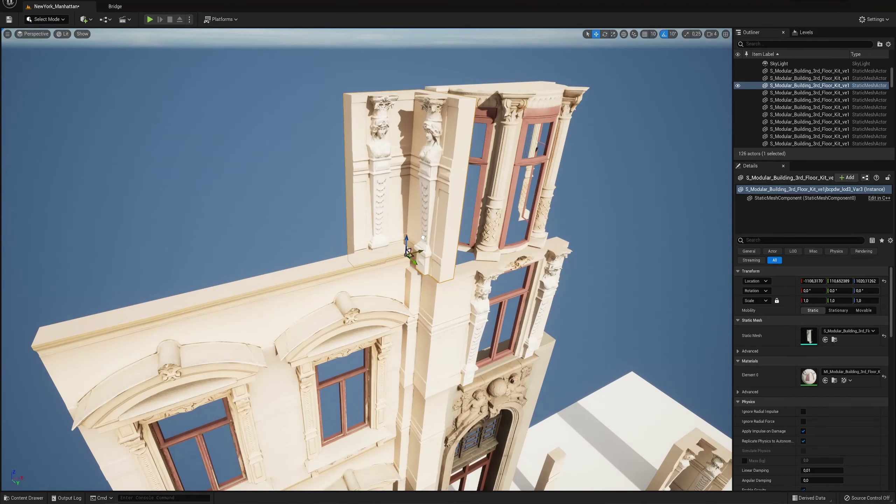
pyautogui.click(400, 243)
pyautogui.press('r')
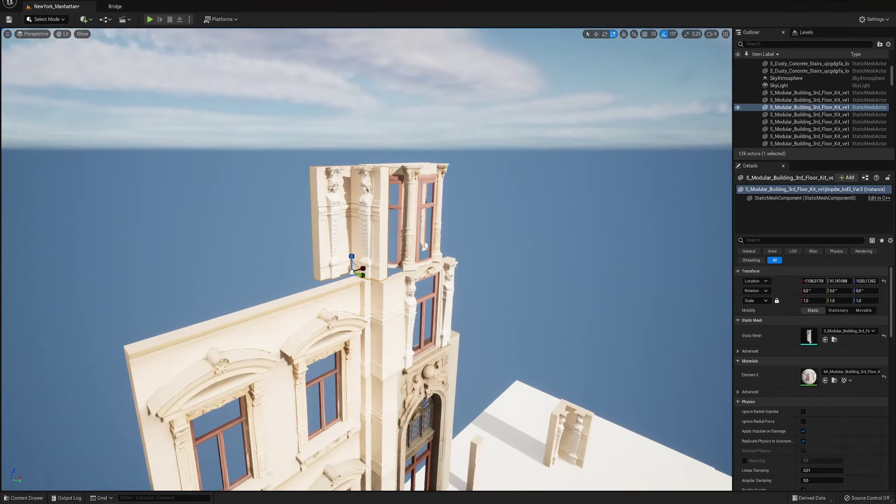
pyautogui.click(404, 268)
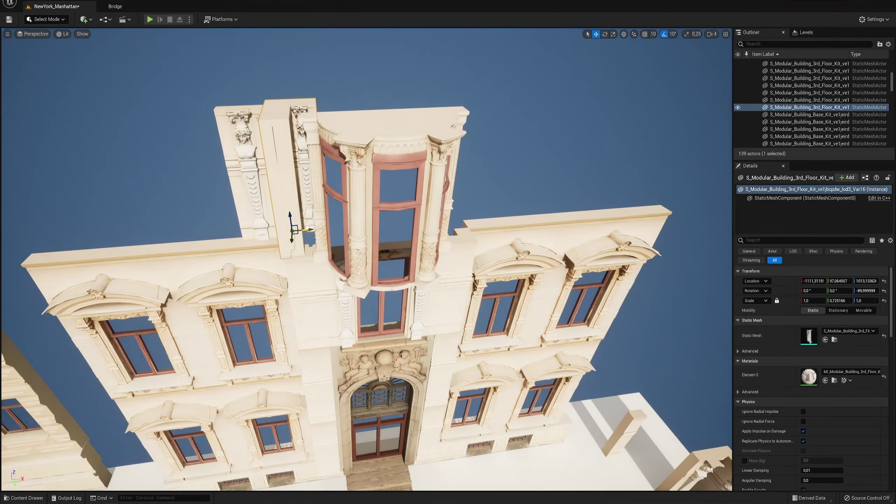
pyautogui.rightClick(474, 230)
pyautogui.write('d')
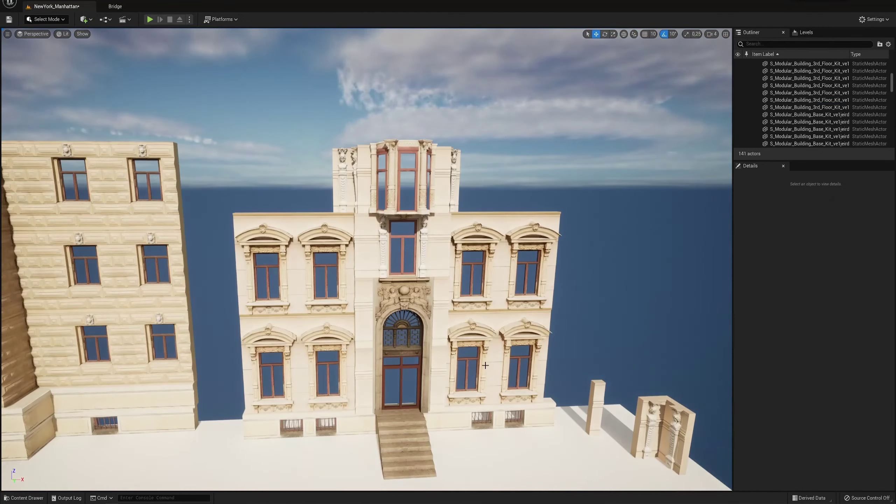
# - Open the third-floor kit folder and nudge the top-floor piece up slightly
pyautogui.hotkey('ctrl', 'space')
pyautogui.doubleClick(605, 378)
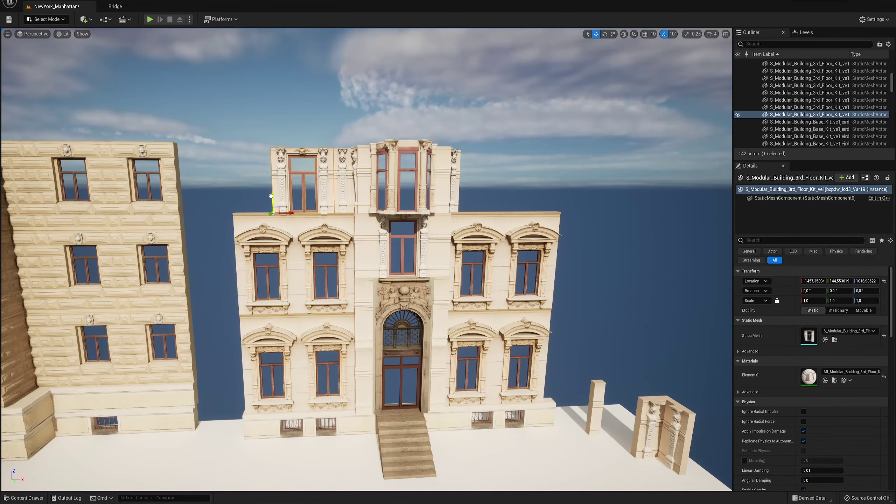
pyautogui.moveTo(271, 195); pyautogui.dragTo(271, 193)
pyautogui.press('f')
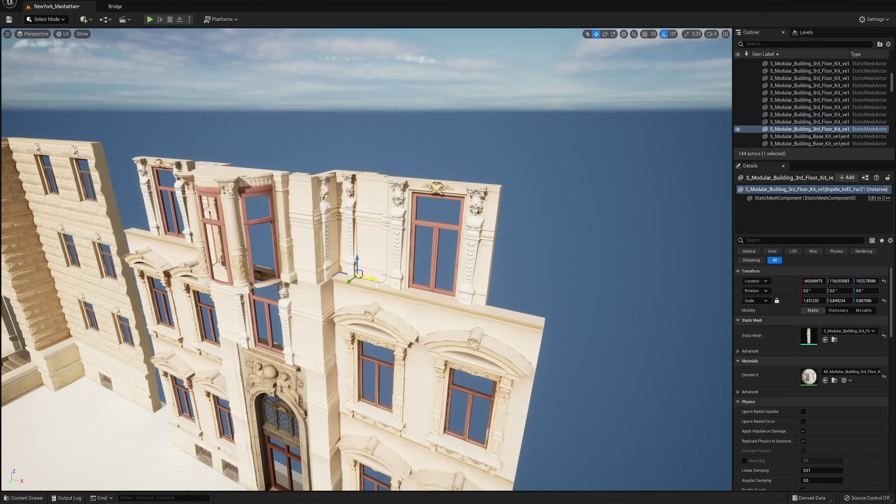
pyautogui.press('f')
pyautogui.hotkey('ctrl', 'z')
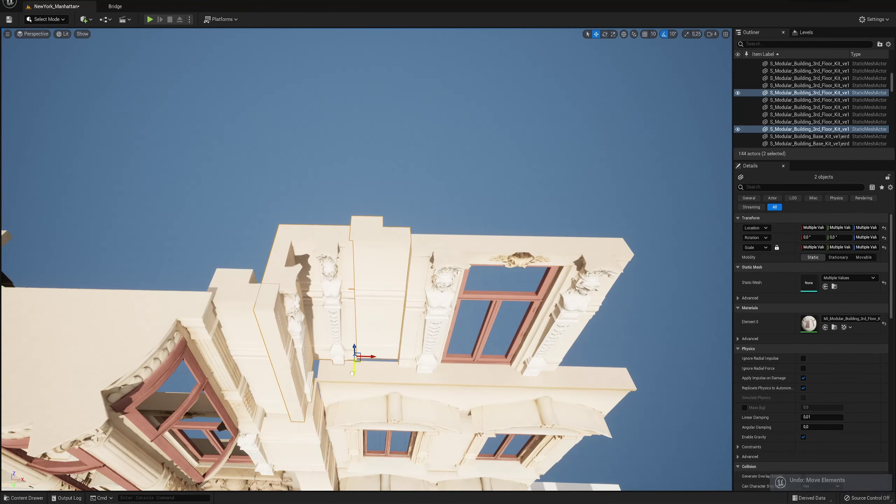
pyautogui.press('Escape')
pyautogui.press('w')
# - Copy the top-floor piece twice along the facade and begin scaling the copies
pyautogui.moveTo(315, 351); pyautogui.dragTo(467, 220, button='right')
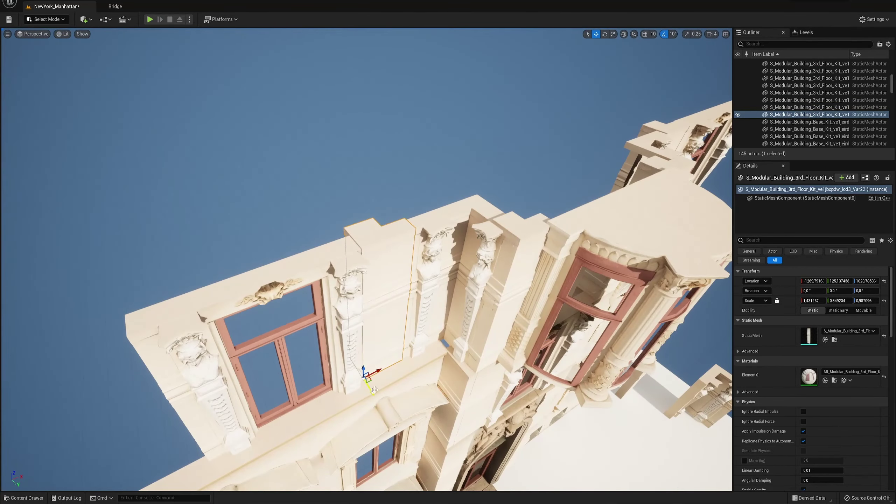
pyautogui.keyDown('alt'); pyautogui.moveTo(252, 313); pyautogui.dragTo(199, 343); pyautogui.keyUp('alt')
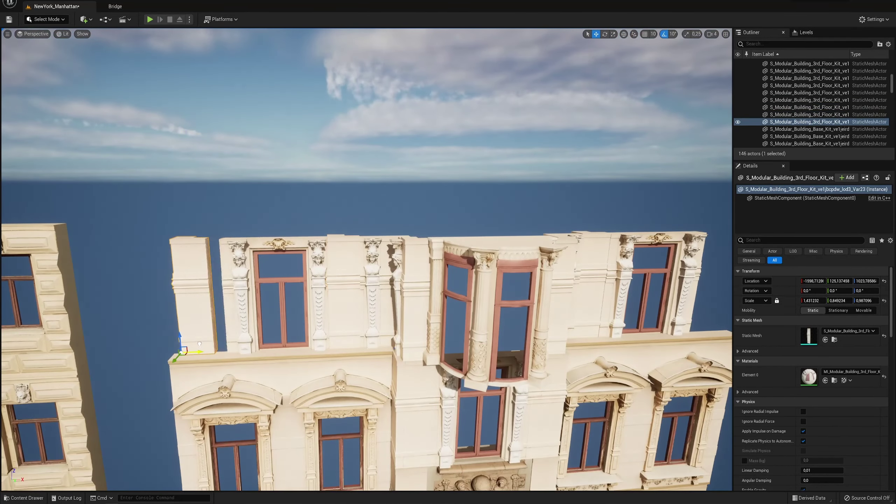
pyautogui.press('w')
pyautogui.moveTo(234, 320); pyautogui.dragTo(268, 310, button='right')
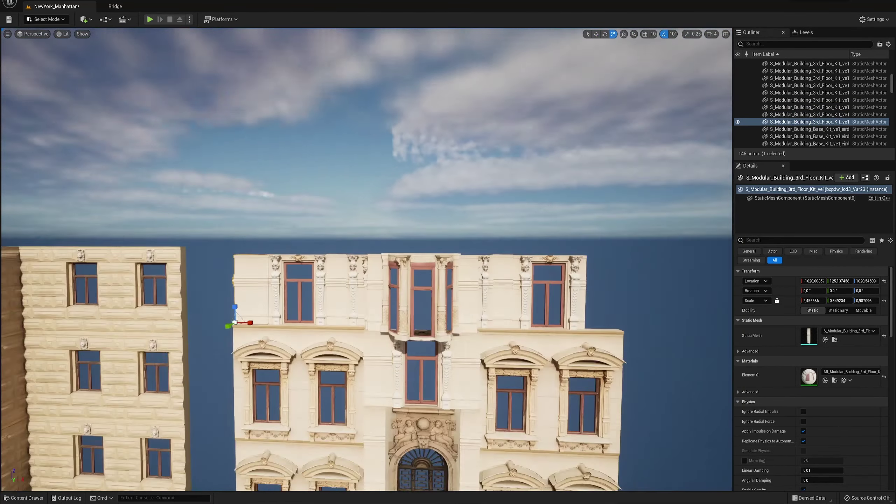
pyautogui.moveTo(247, 320)
pyautogui.keyDown('alt'); pyautogui.mouseDown()
pyautogui.moveTo(234, 320)
pyautogui.moveTo(565, 320)
pyautogui.mouseUp(); pyautogui.keyUp('alt')
pyautogui.press('r')
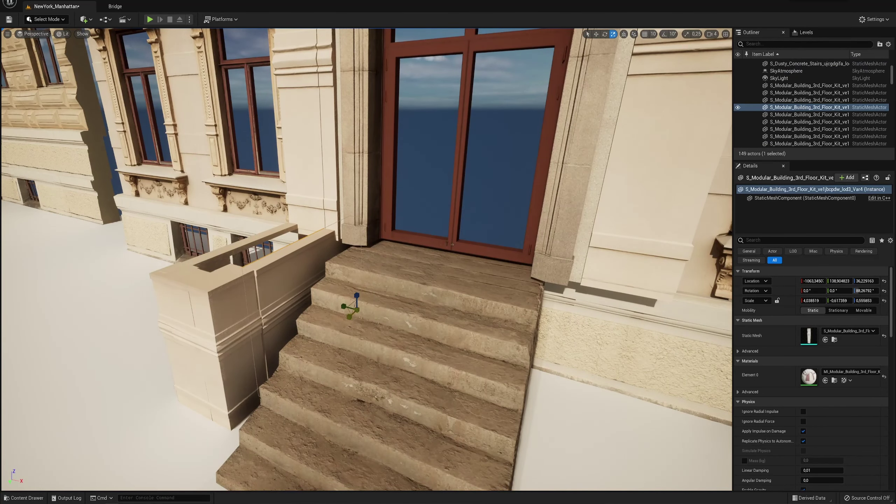
# - Rotate the stone wall piece and slide it against the side of the entrance stairs
pyautogui.press('e')
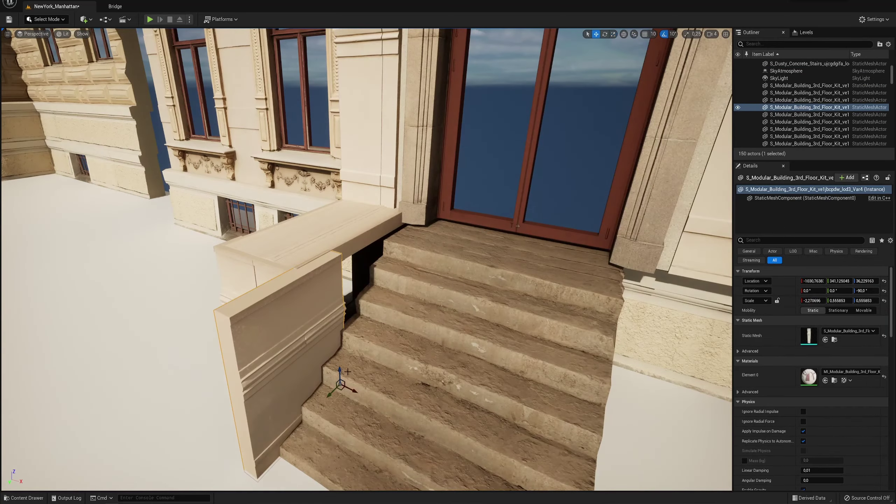
pyautogui.moveTo(348, 372); pyautogui.dragTo(398, 332)
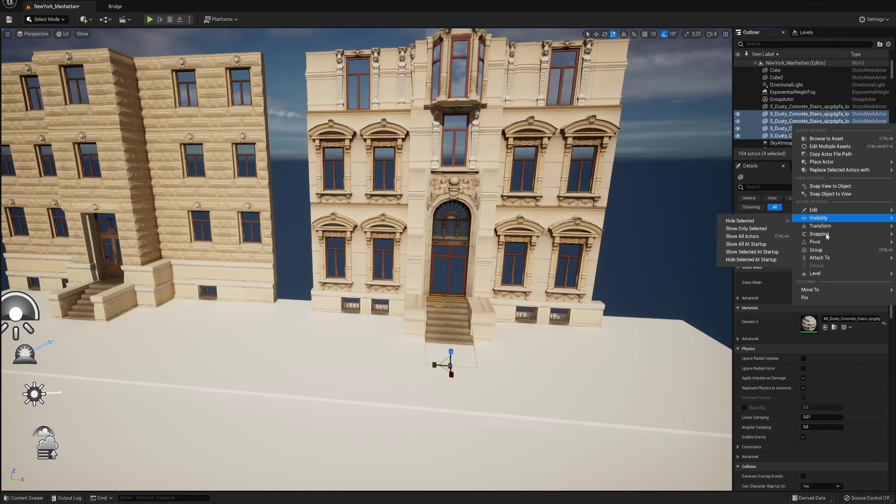
# - Group the stairs with their side walls and push the right building against the left one
pyautogui.click(815, 249)
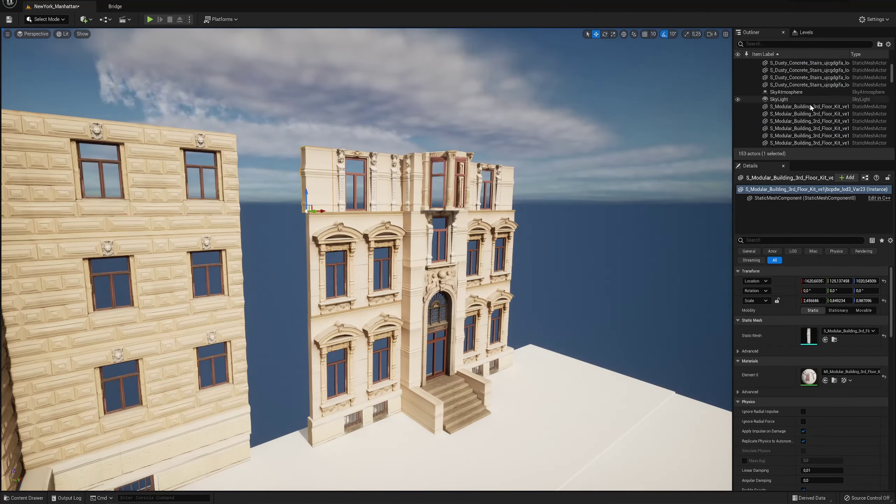
pyautogui.keyDown('shift'); pyautogui.click(809, 105); pyautogui.keyUp('shift')
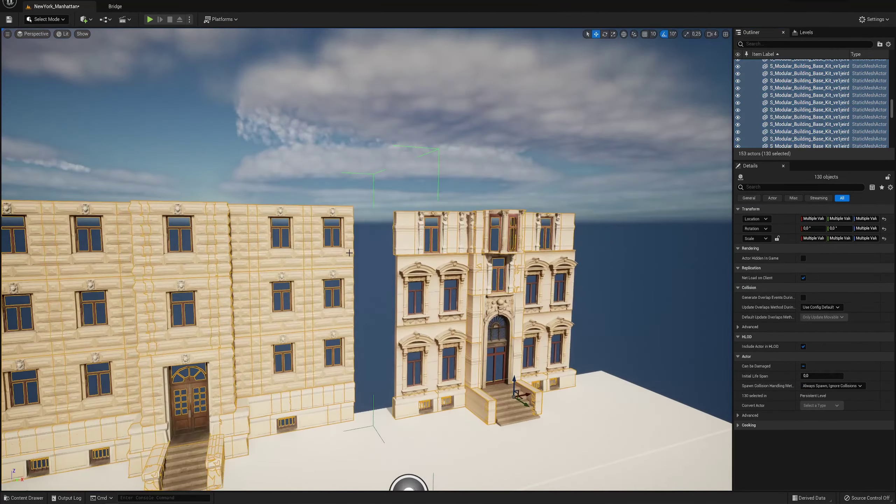
pyautogui.keyDown('shift'); pyautogui.click(811, 137); pyautogui.keyUp('shift')
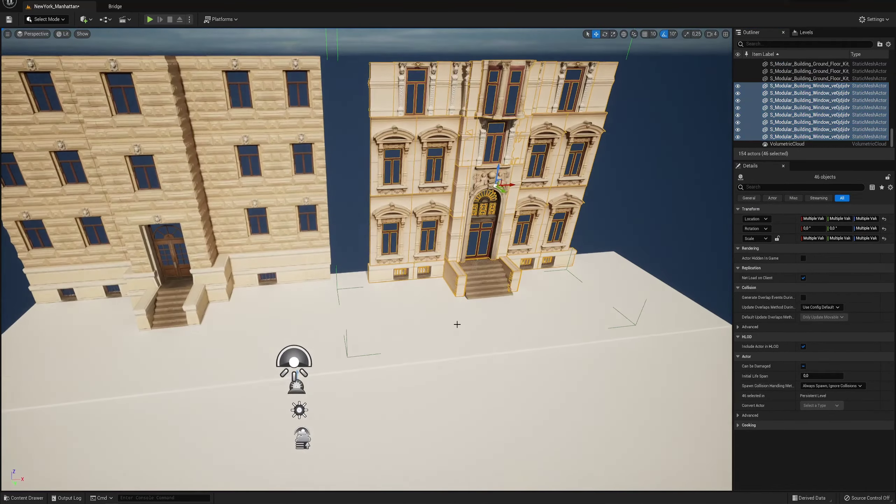
pyautogui.moveTo(509, 184); pyautogui.dragTo(458, 184)
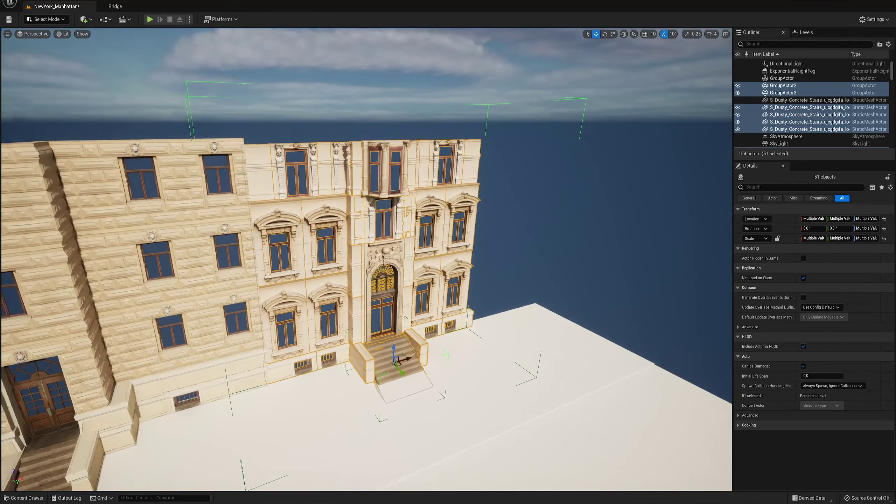
# - Download the Fallen Leaves surface for the street ground
pyautogui.moveTo(410, 351); pyautogui.dragTo(411, 351, button='right')
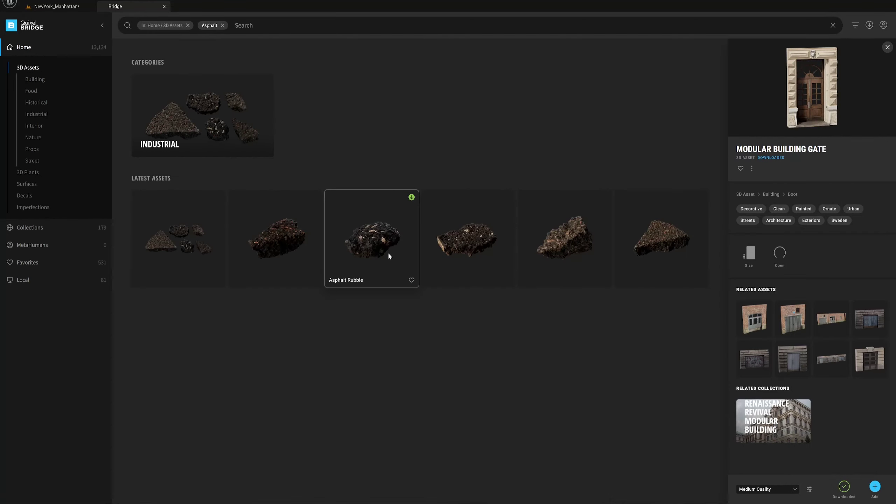
pyautogui.scroll(-1, 386, 265)
pyautogui.scroll(-2, 384, 276)
pyautogui.click(603, 388)
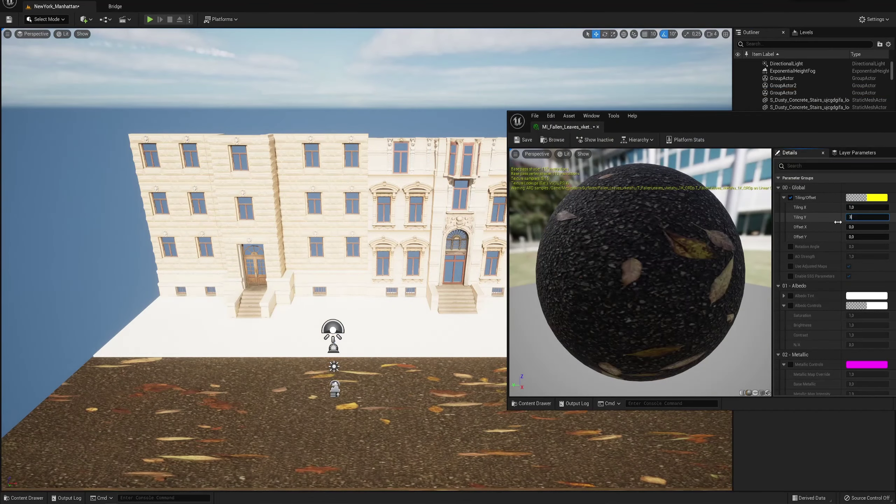
# - Set the fallen-leaves surface tiling to 10 and pick a Rough Asphalt surface variant
pyautogui.press('Return')
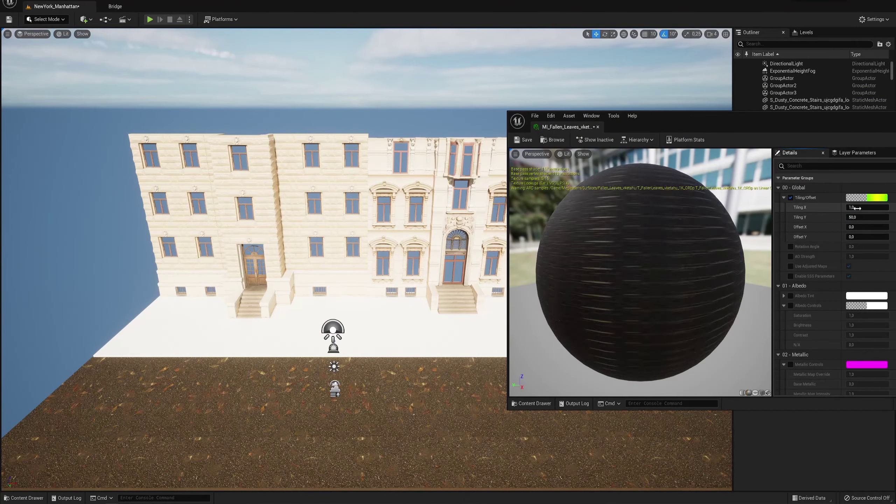
pyautogui.click(856, 208)
pyautogui.write('10')
pyautogui.press('Tab')
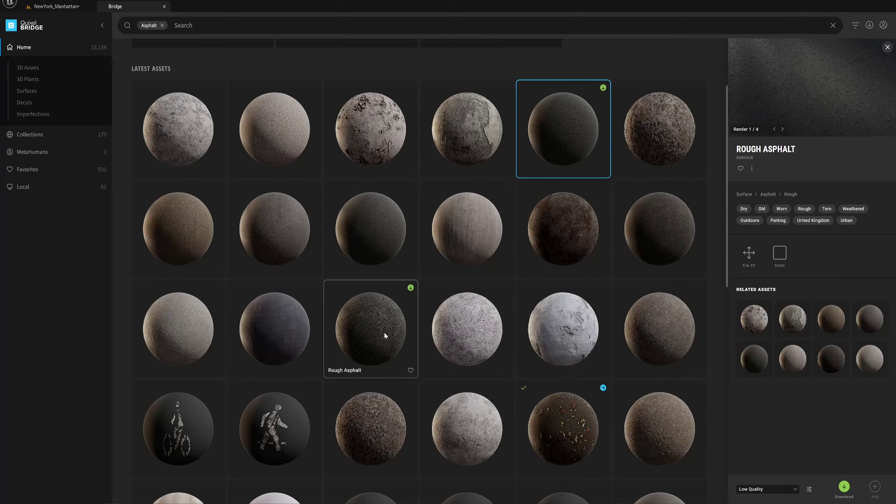
pyautogui.click(384, 331)
pyautogui.click(601, 88)
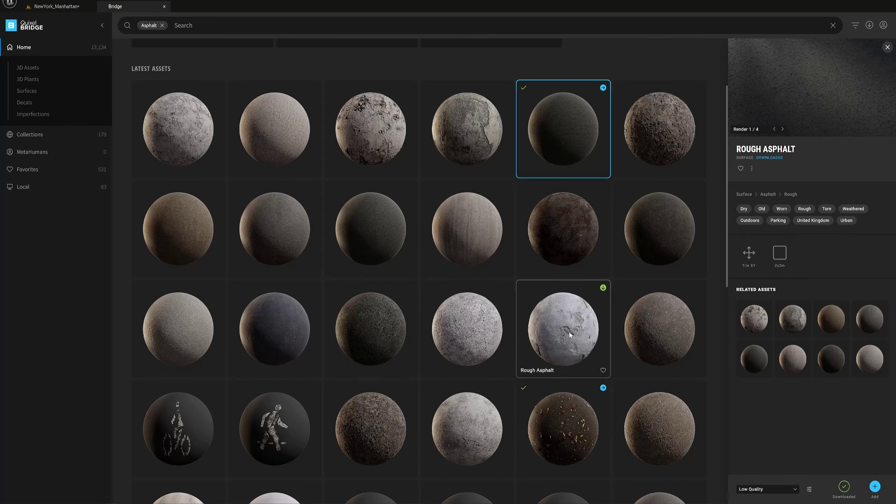
# - Scroll through the Quixel Bridge sidewalk search results to choose a material
pyautogui.scroll(-3, 199, 350)
pyautogui.scroll(-3, 200, 349)
pyautogui.scroll(-3, 200, 349)
pyautogui.scroll(-1, 199, 349)
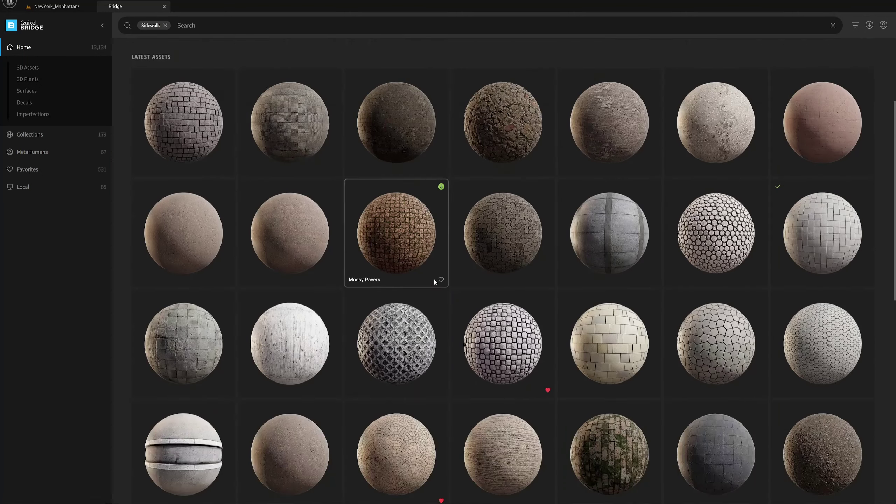
pyautogui.scroll(-4, 388, 303)
pyautogui.scroll(-5, 334, 140)
# - Download the Modular Concrete Median asset for the sidewalk curb
pyautogui.scroll(-5, 645, 158)
pyautogui.click(760, 268)
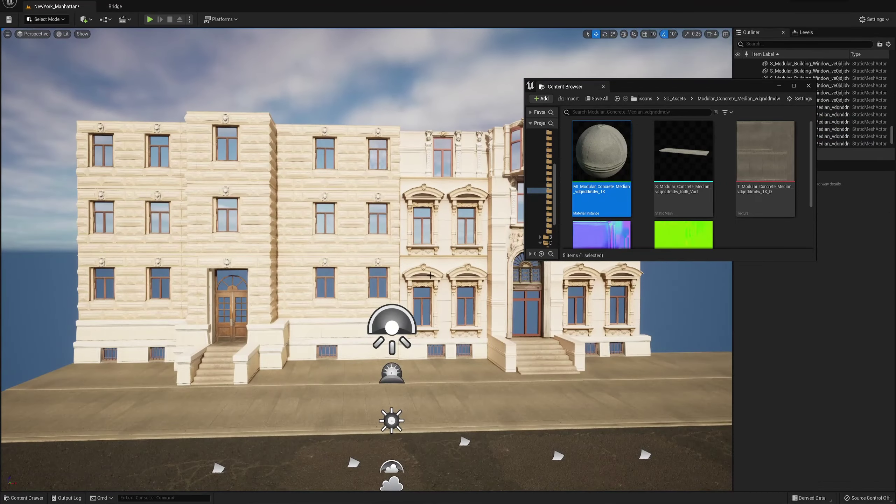
pyautogui.click(528, 173)
pyautogui.scroll(-2, 409, 349)
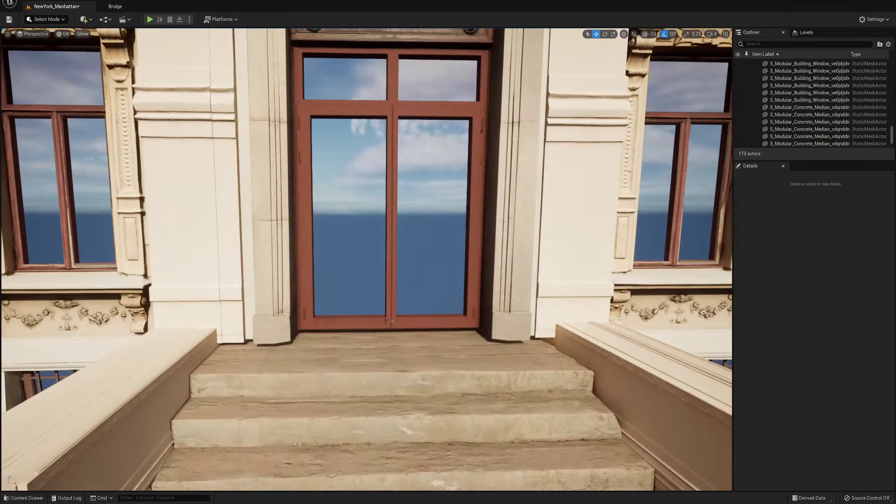
# - Pick the Cactus Pot from the Megascans library and place it in the level
pyautogui.click(128, 7)
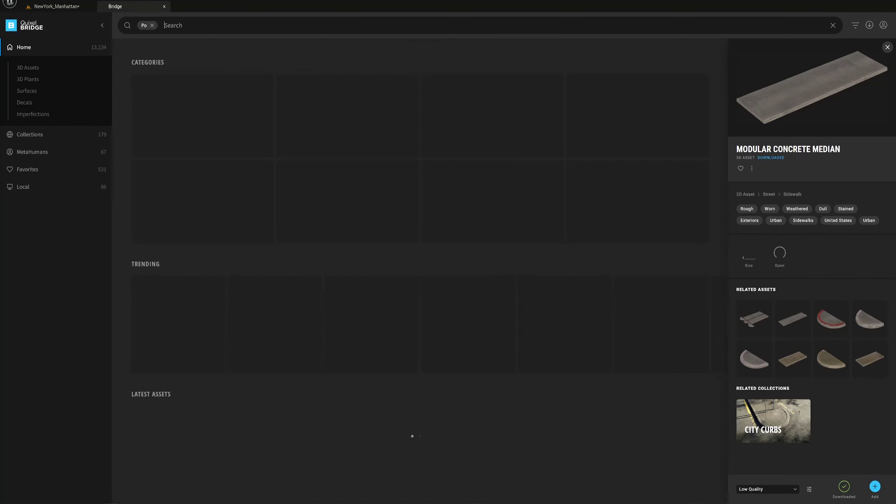
pyautogui.scroll(-5, 475, 231)
pyautogui.scroll(-5, 476, 231)
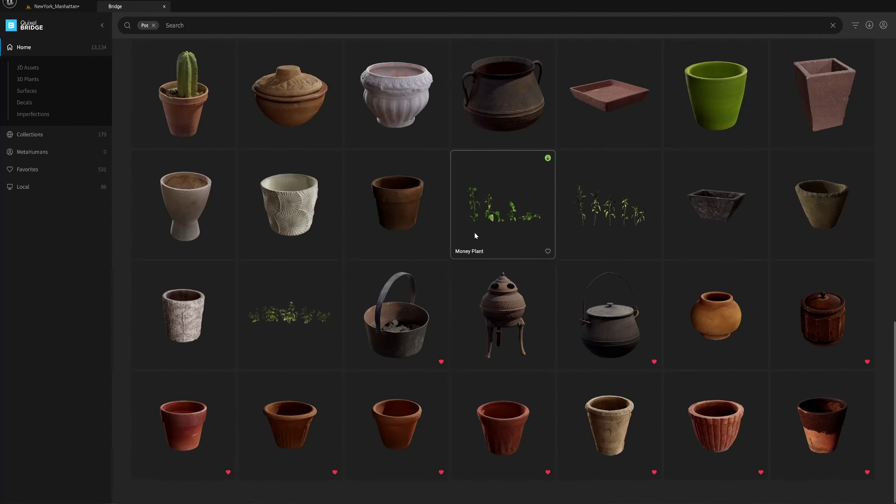
pyautogui.scroll(3, 464, 366)
pyautogui.scroll(5, 305, 244)
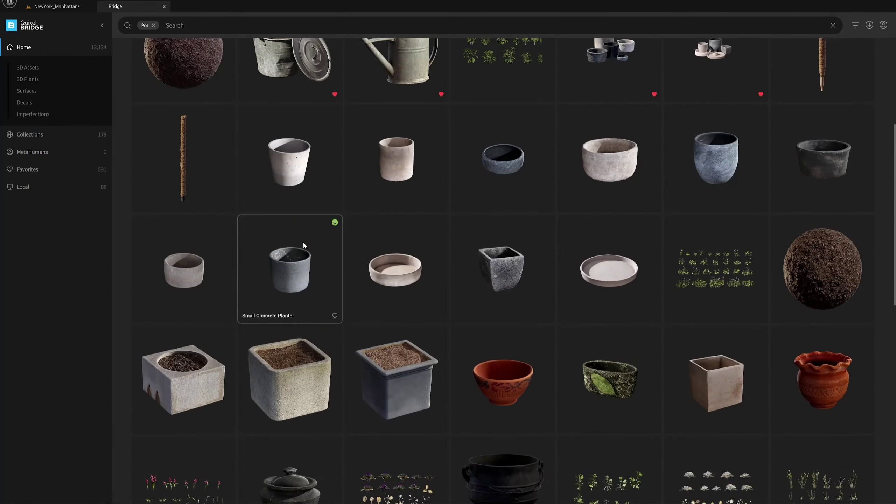
pyautogui.scroll(-5, 231, 261)
pyautogui.click(232, 263)
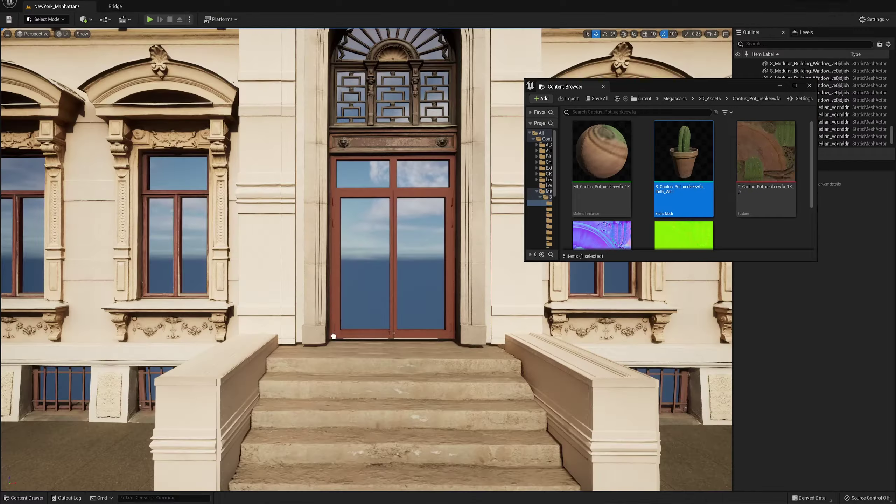
pyautogui.moveTo(484, 354); pyautogui.dragTo(485, 354)
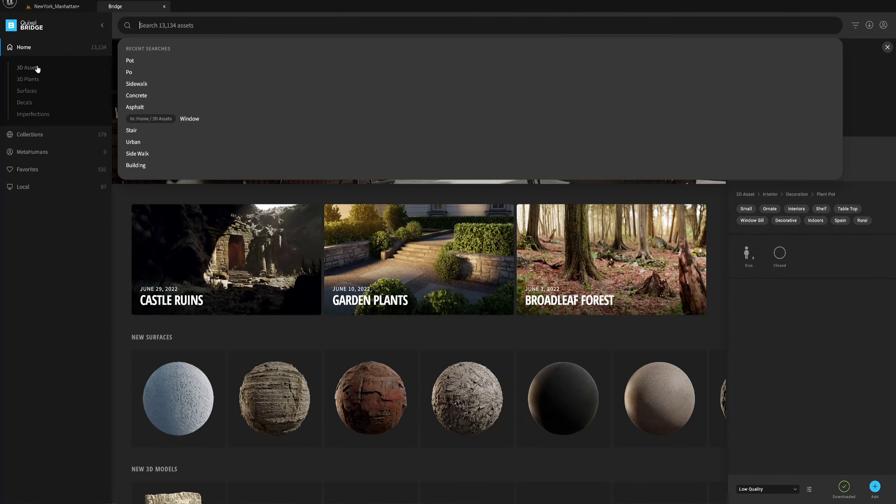
# - Browse the Bridge tree results, open the Shrub plants and select Elderberry
pyautogui.scroll(-5, 357, 252)
pyautogui.scroll(-5, 388, 261)
pyautogui.scroll(-5, 406, 268)
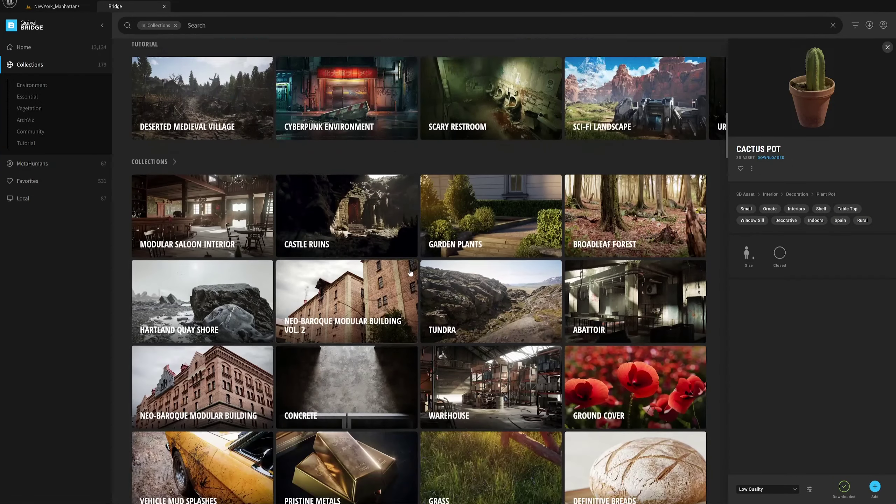
pyautogui.scroll(-5, 411, 272)
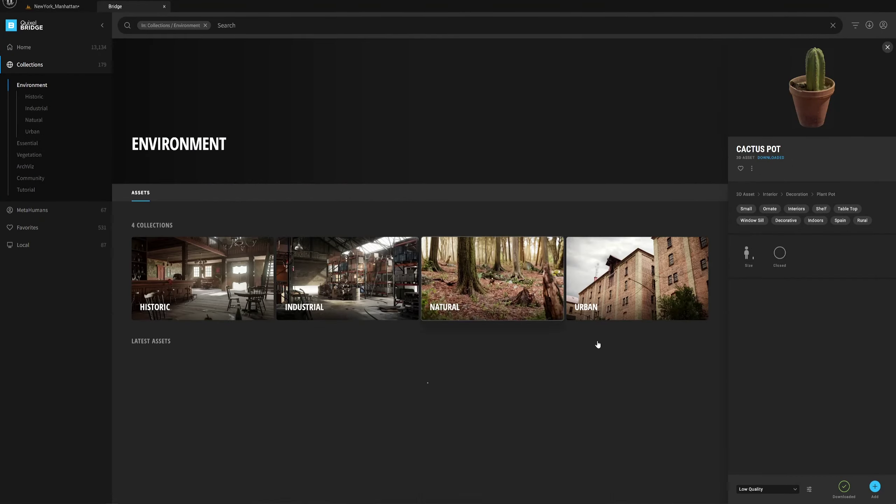
pyautogui.scroll(-5, 332, 322)
pyautogui.scroll(-5, 341, 325)
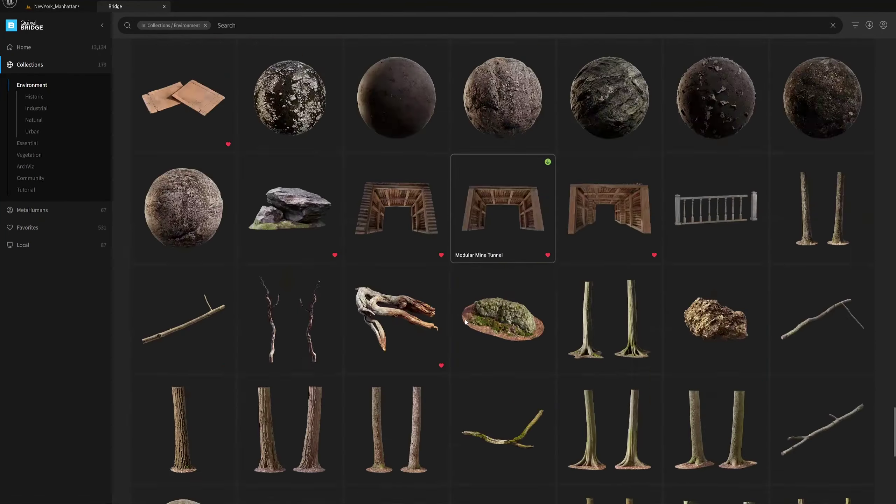
pyautogui.scroll(-5, 470, 293)
pyautogui.scroll(-5, 469, 293)
pyautogui.scroll(-5, 470, 300)
pyautogui.scroll(-5, 469, 299)
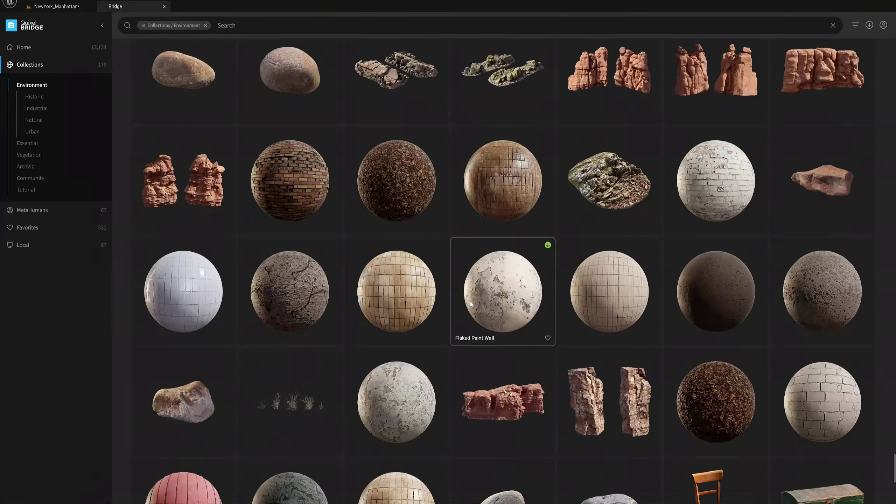
pyautogui.scroll(-5, 466, 300)
pyautogui.scroll(-2, 466, 300)
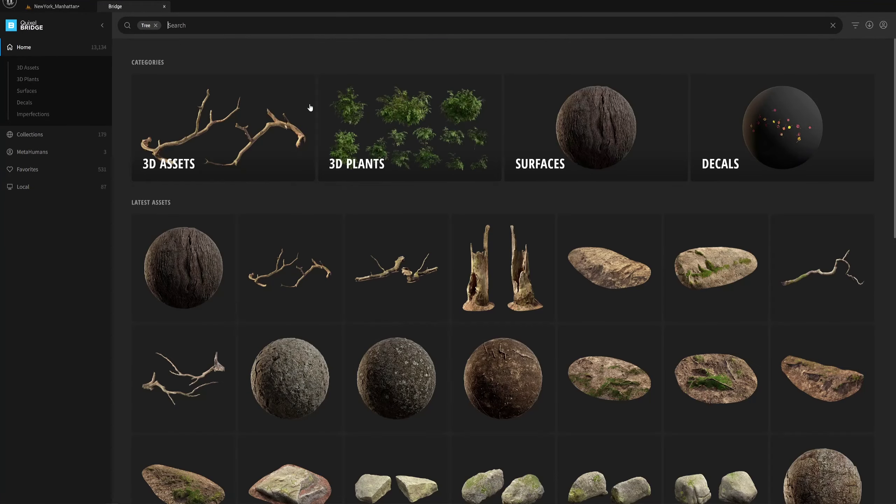
pyautogui.click(392, 165)
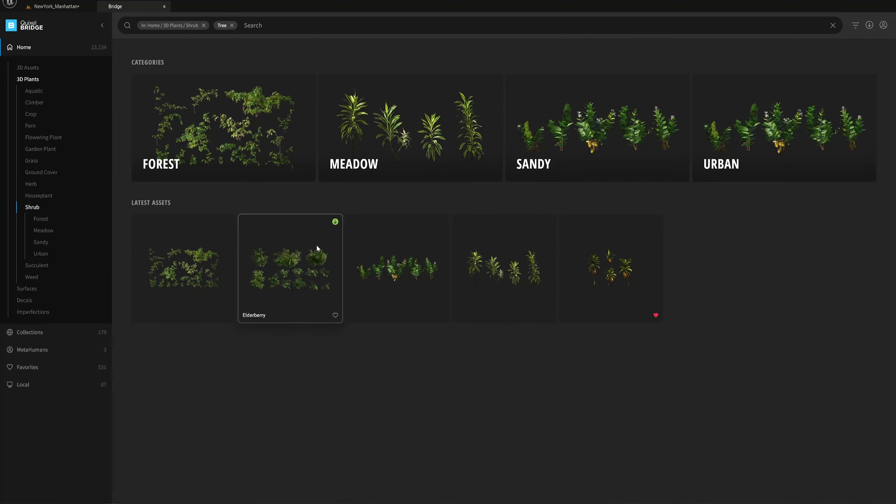
pyautogui.click(309, 264)
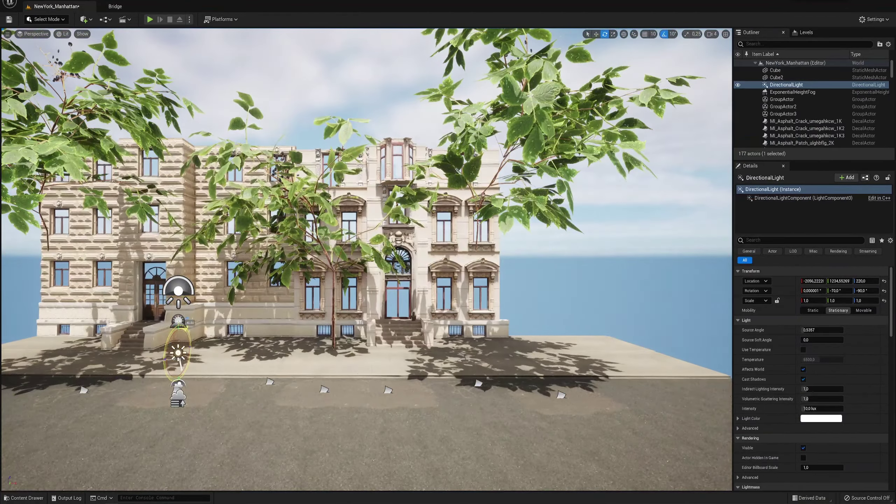
# - Re-aim the sun's shadows and enable grass wind on the Elderberry foliage material
pyautogui.moveTo(178, 330); pyautogui.dragTo(169, 374)
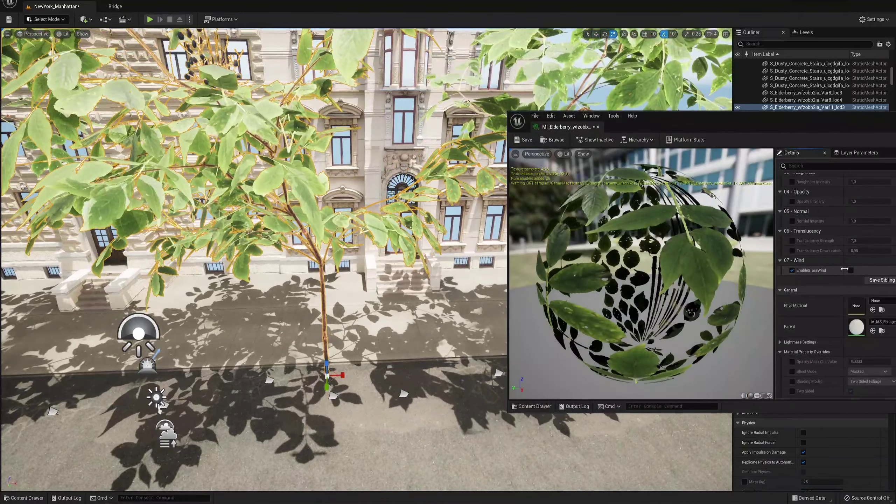
pyautogui.click(849, 270)
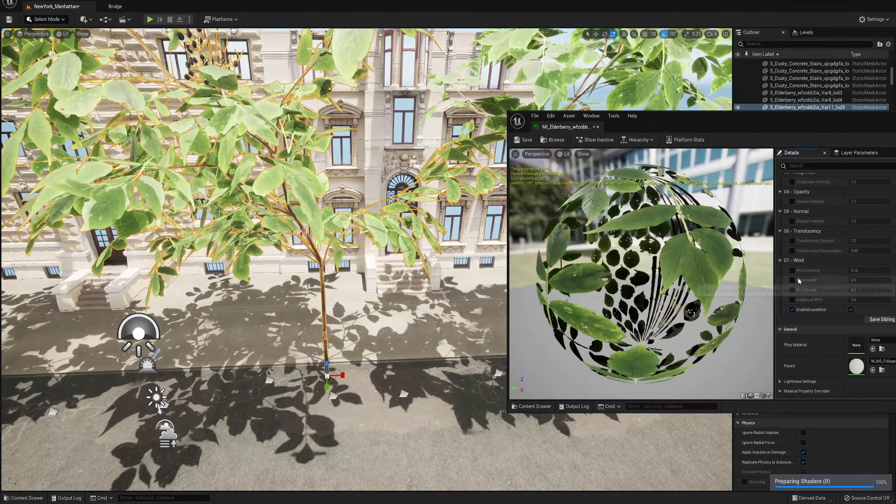
pyautogui.click(597, 127)
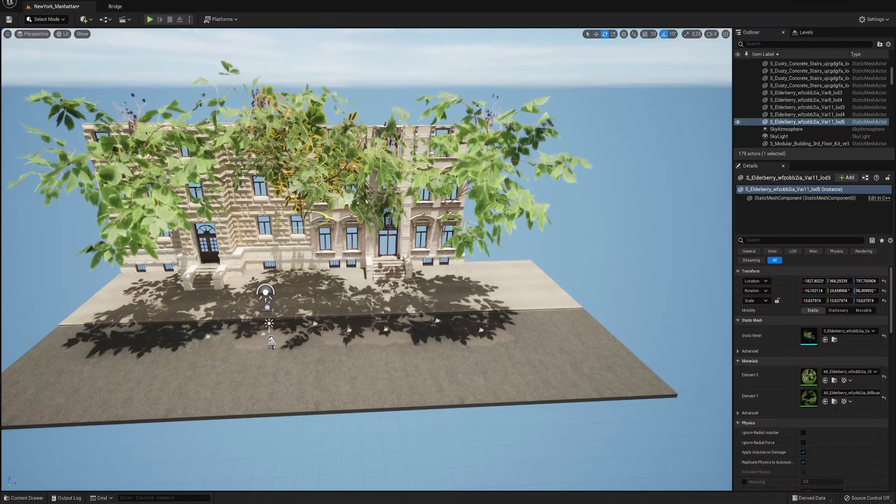
# - Duplicate the Elderberry tree and add the Ash Tree Trunk from Bridge to the project
pyautogui.keyDown('alt'); pyautogui.moveTo(304, 222); pyautogui.dragTo(279, 220); pyautogui.keyUp('alt')
pyautogui.press('w')
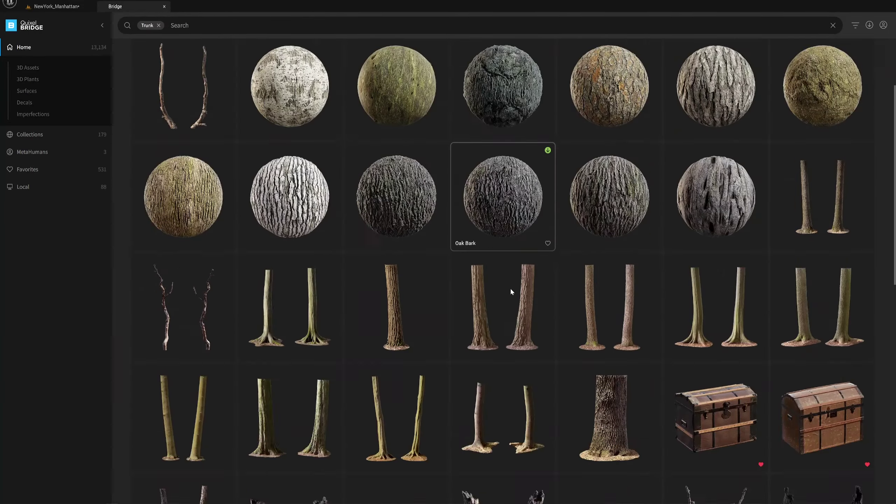
pyautogui.click(395, 307)
pyautogui.click(844, 487)
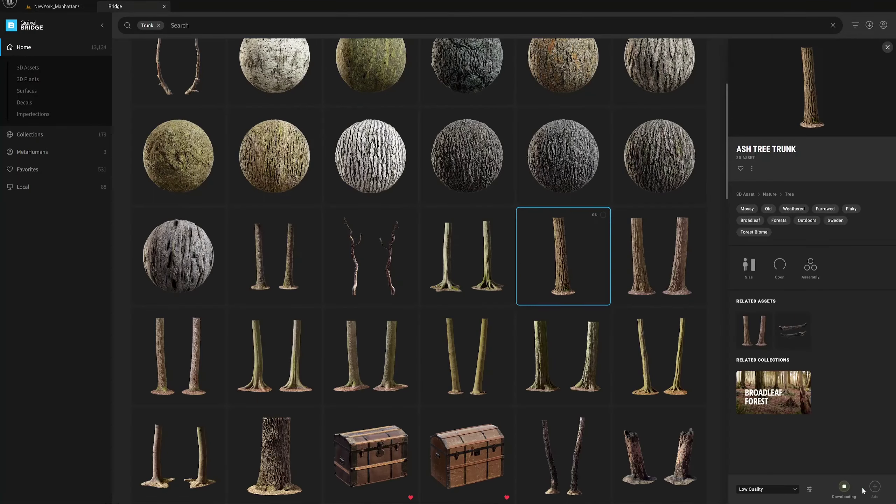
pyautogui.click(875, 486)
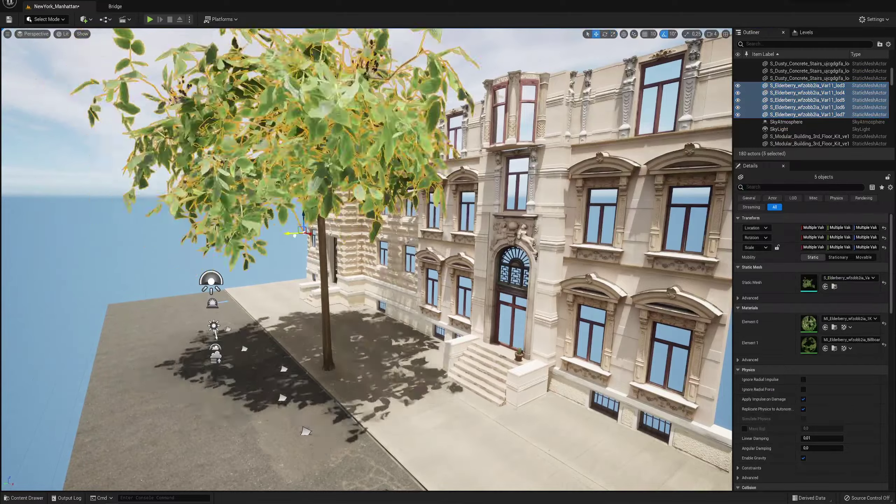
# - Group the Ash trunk with the Elderberry foliage and move the tree along the sidewalk
pyautogui.press('w')
pyautogui.press('f')
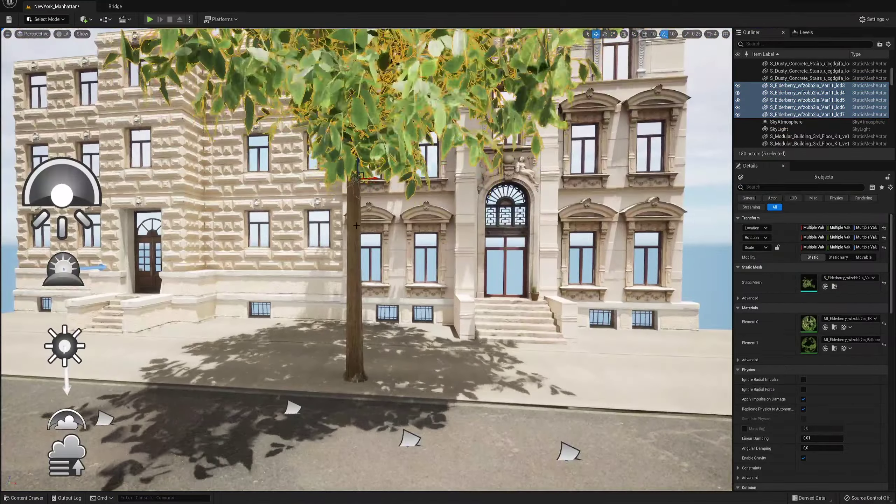
pyautogui.keyDown('ctrl'); pyautogui.click(353, 282); pyautogui.keyUp('ctrl')
pyautogui.rightClick(349, 265)
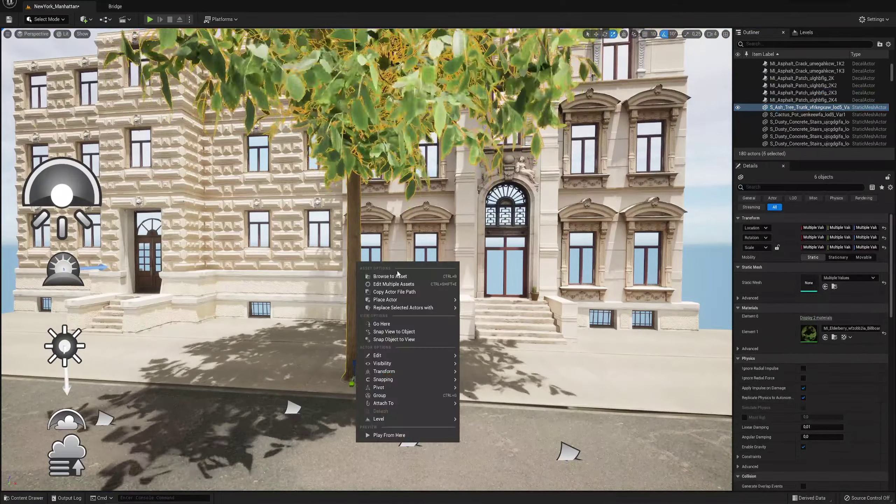
pyautogui.click(388, 328)
pyautogui.press('e')
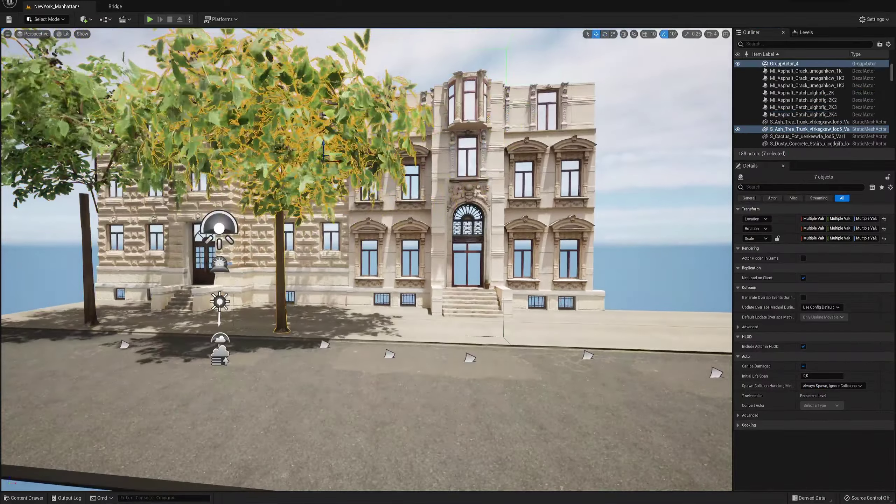
pyautogui.moveTo(287, 148); pyautogui.dragTo(650, 137)
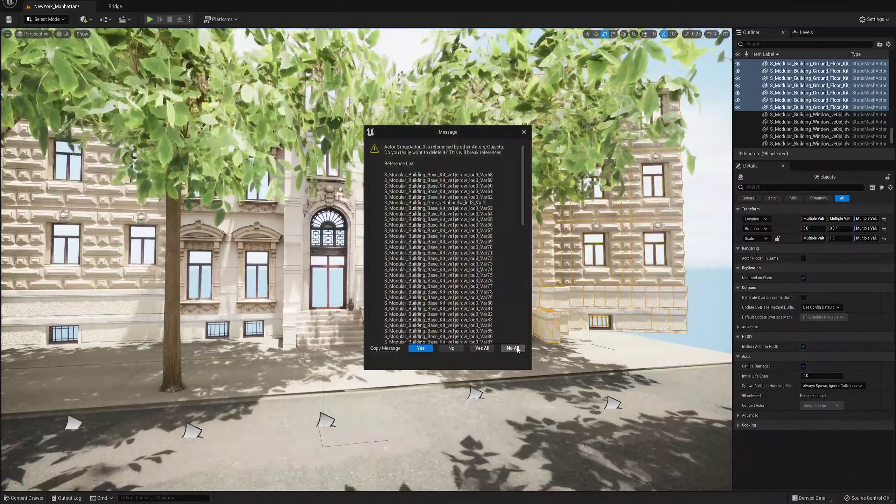
# - Confirm deleting the referenced actors and select the DirectionalLight sun
pyautogui.click(517, 348)
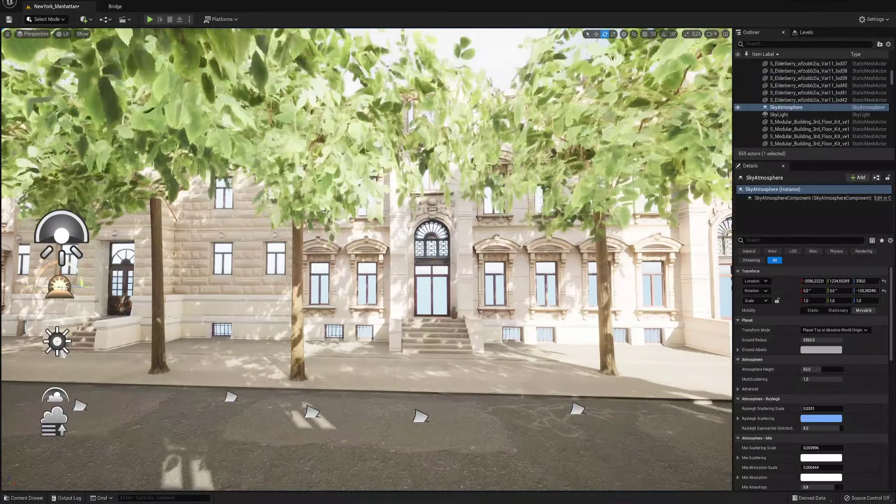
pyautogui.click(58, 341)
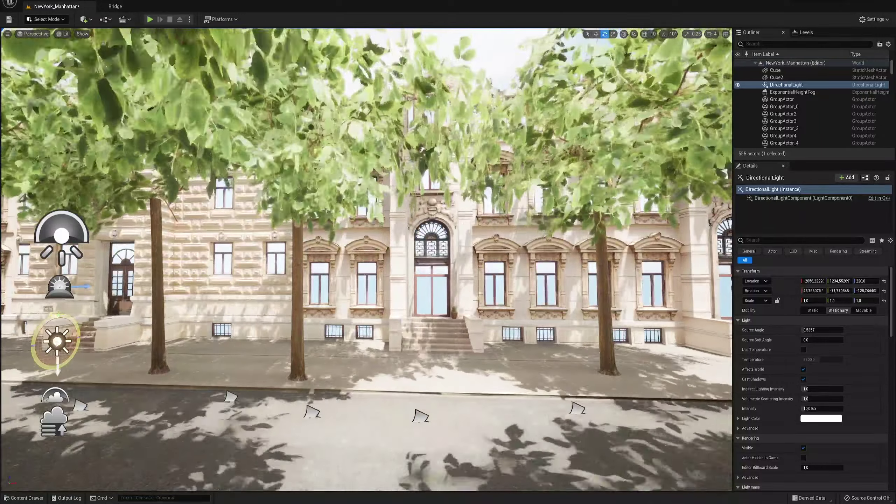
# - Add a PostProcessVolume to the street
pyautogui.click(59, 286)
pyautogui.click(54, 396)
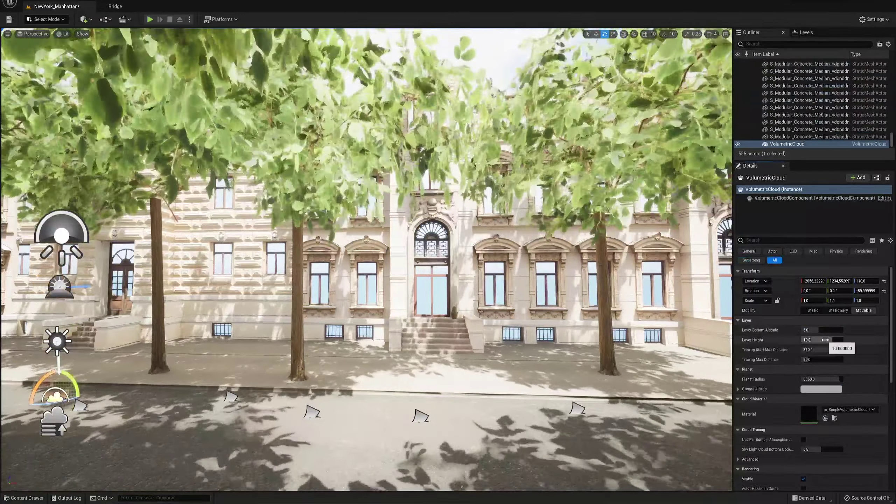
pyautogui.hotkey('ctrl', 'space')
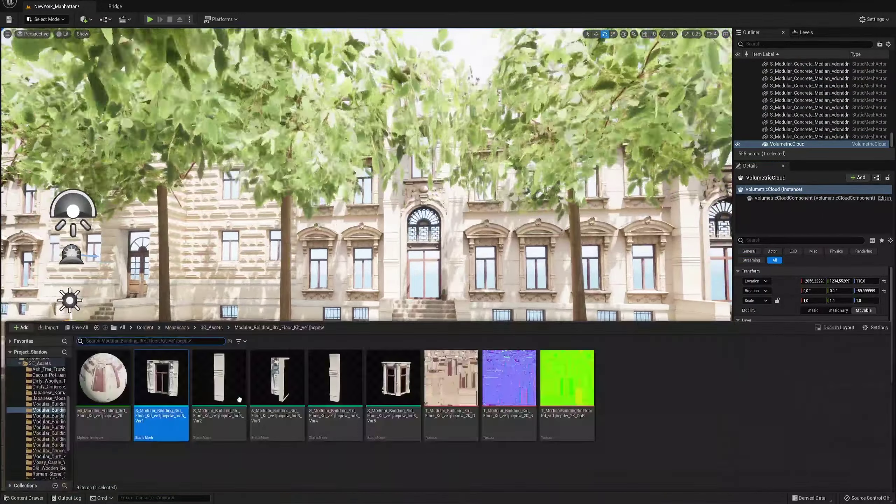
pyautogui.click(86, 19)
pyautogui.moveTo(191, 210); pyautogui.dragTo(373, 342)
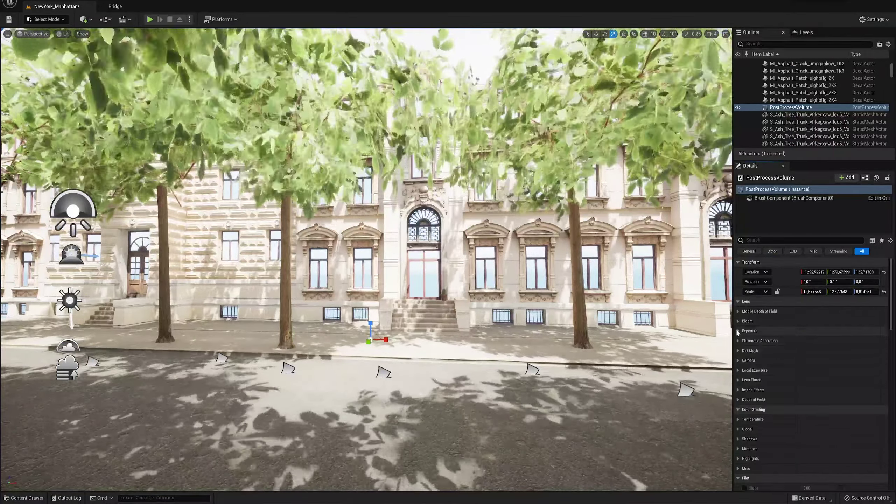
# - Enable exposure compensation and lower it to about -0.76 to darken the scene
pyautogui.click(750, 350)
pyautogui.moveTo(811, 350); pyautogui.dragTo(749, 361)
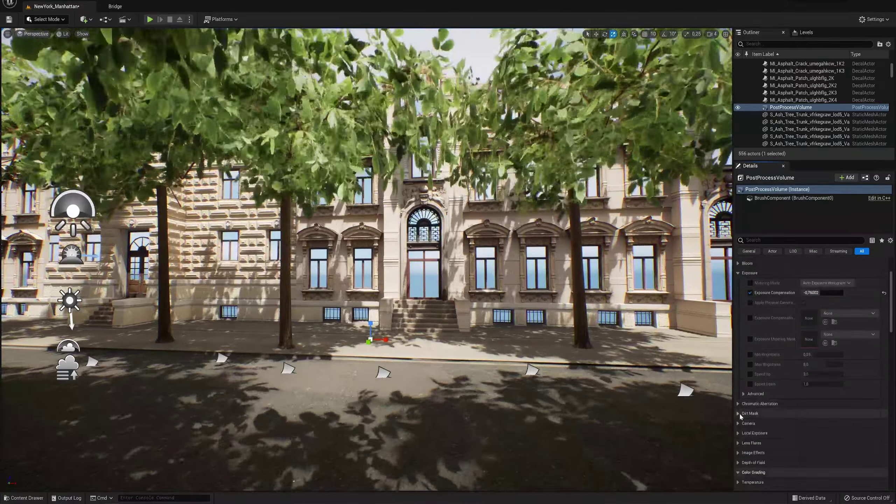
pyautogui.click(738, 442)
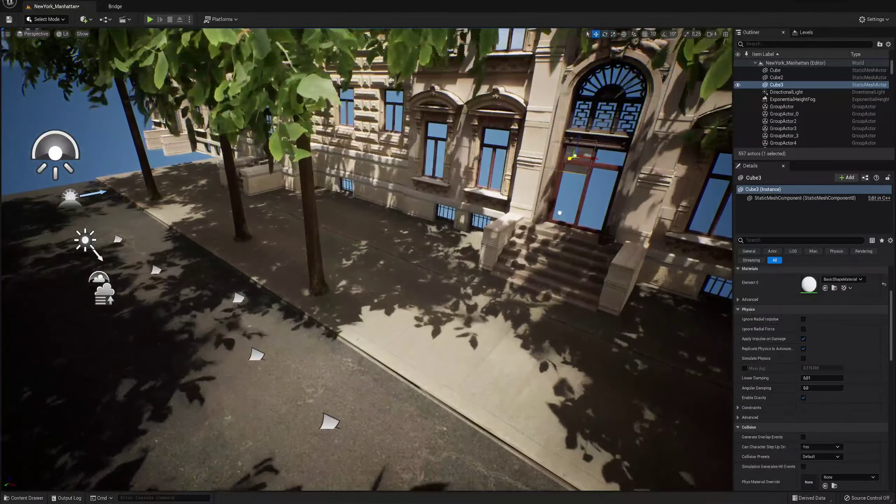
# - Apply the new M_Glass material to the door's glass panel
pyautogui.press('r')
pyautogui.press('f')
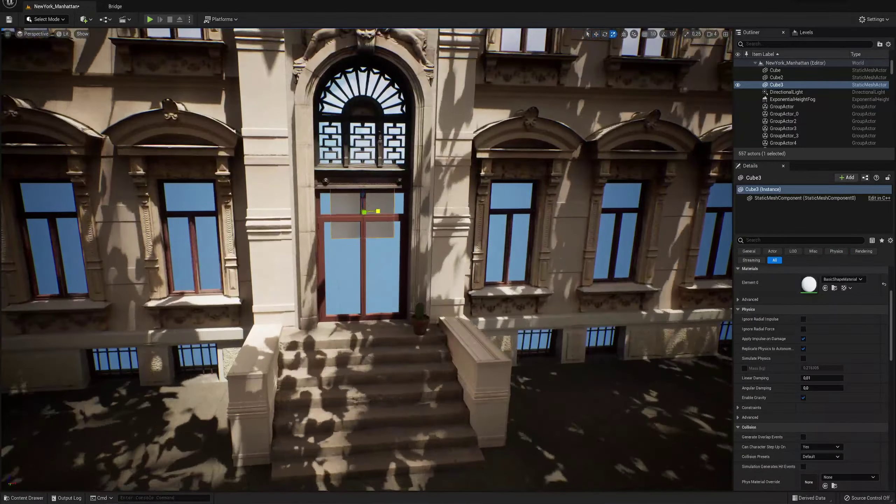
pyautogui.hotkey('ctrl', 'space')
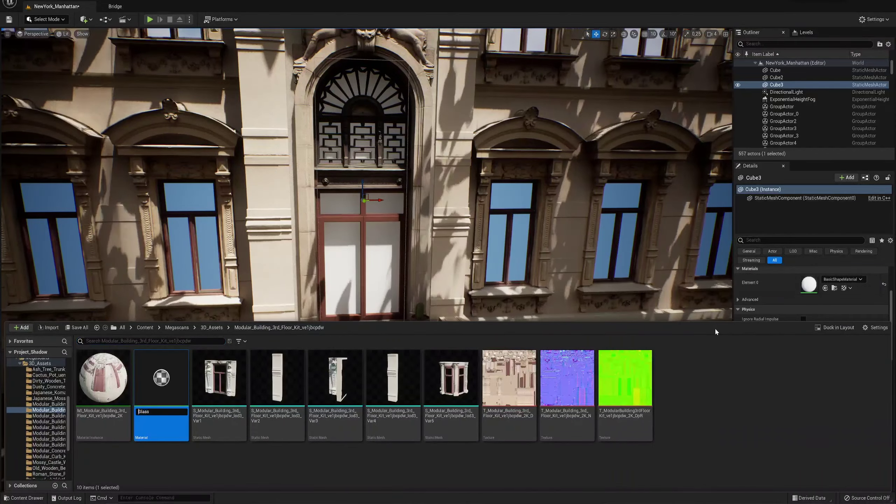
pyautogui.moveTo(141, 421); pyautogui.dragTo(808, 284)
pyautogui.doubleClick(807, 284)
# - Wire a zero constant into Roughness and a white constant into Base Color, then apply
pyautogui.moveTo(670, 90); pyautogui.dragTo(669, 2)
pyautogui.moveTo(832, 167); pyautogui.dragTo(749, 194)
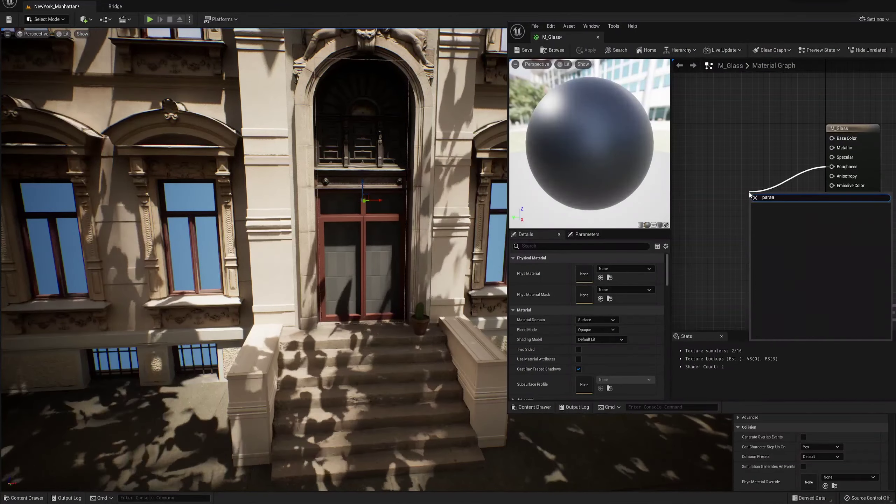
pyautogui.press('BackSpace')
pyautogui.press('BackSpace')
pyautogui.press('BackSpace')
pyautogui.click(719, 176)
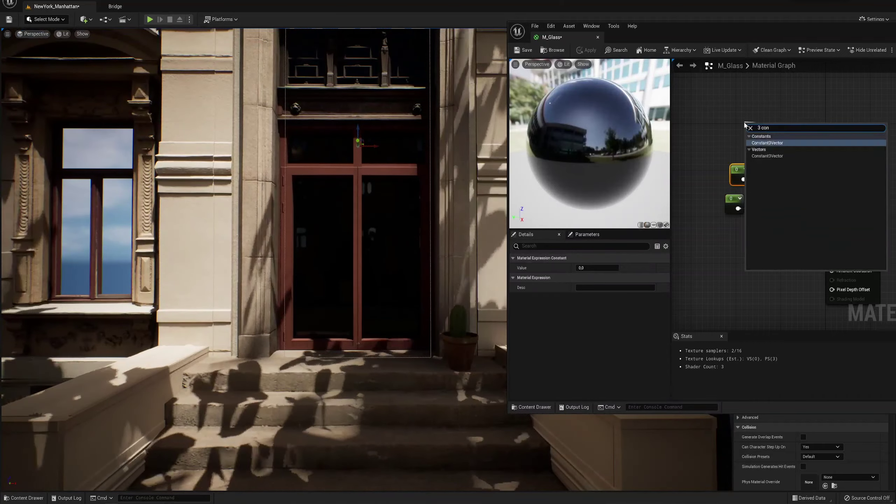
pyautogui.write('3 con')
pyautogui.press('Return')
pyautogui.click(587, 50)
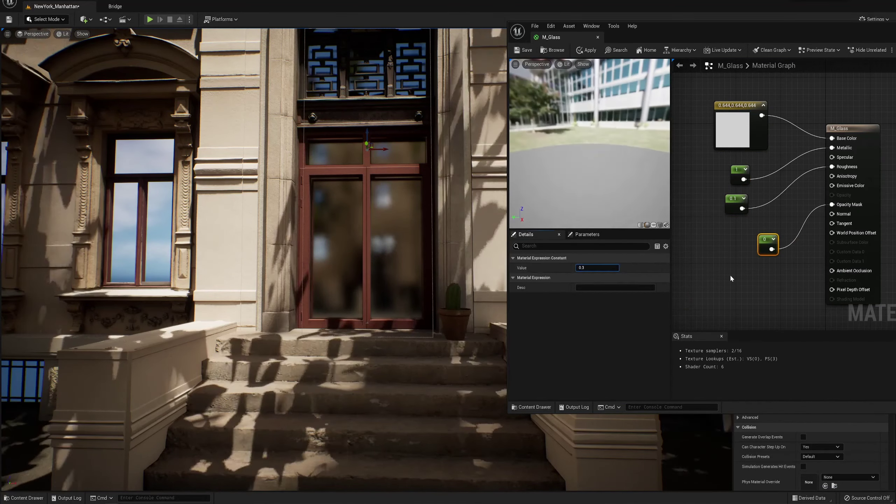
# - Change the glass constant value to 0.8 and apply the material
pyautogui.press('BackSpace')
pyautogui.write('8')
pyautogui.press('Return')
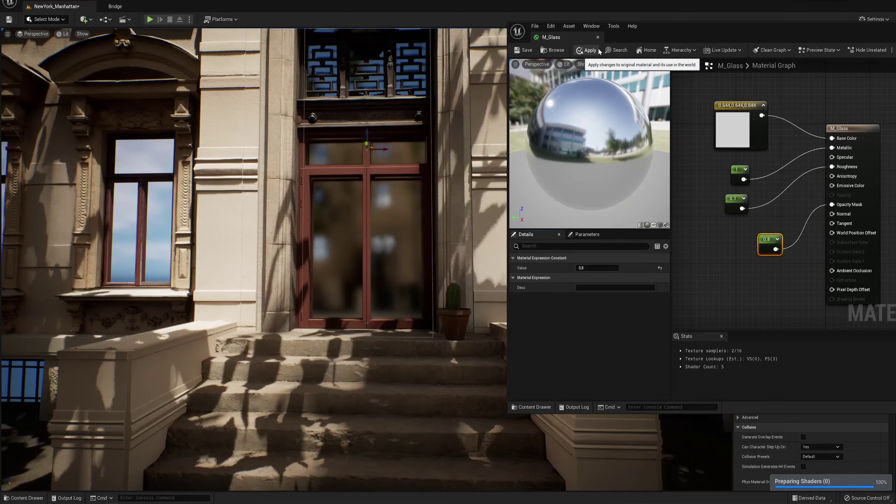
pyautogui.click(598, 50)
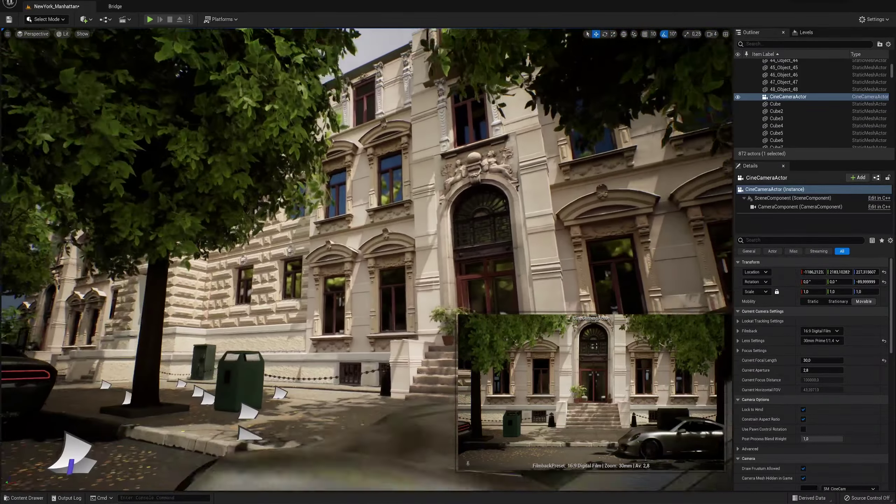
# - Deselect the 30 mm cine camera to leave a clean view of the arched entrance and parked car
pyautogui.press('Escape')
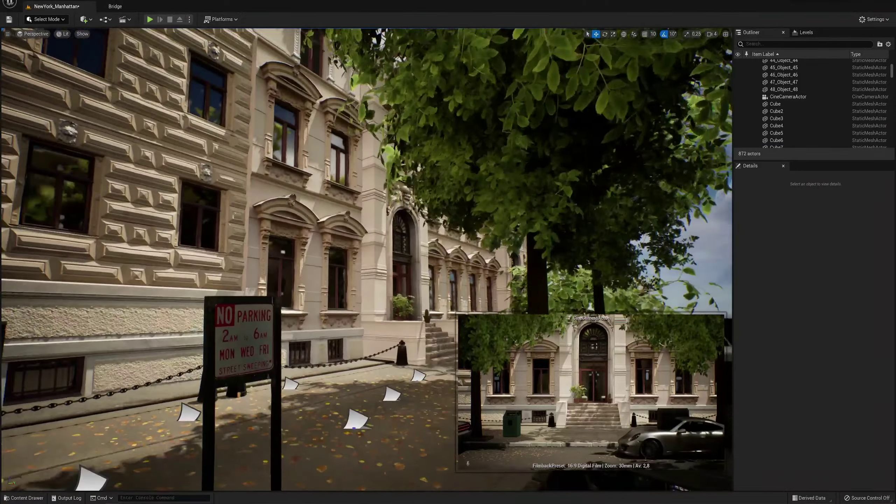